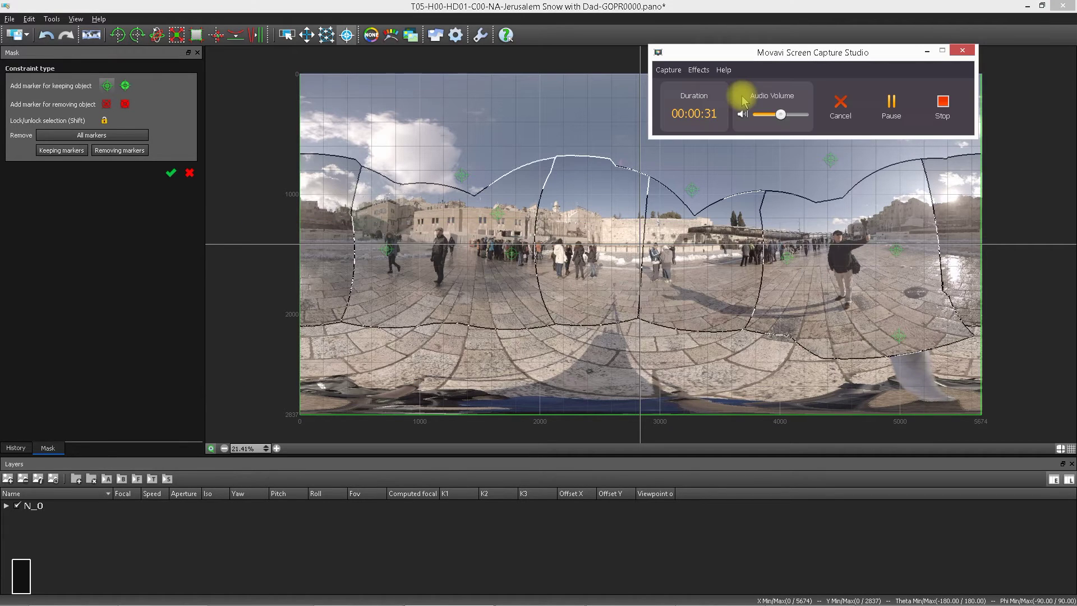
# Return to the Western Wall panorama editor and open the colour anchor editor.
pyautogui.hotkey('alt', 'Tab')
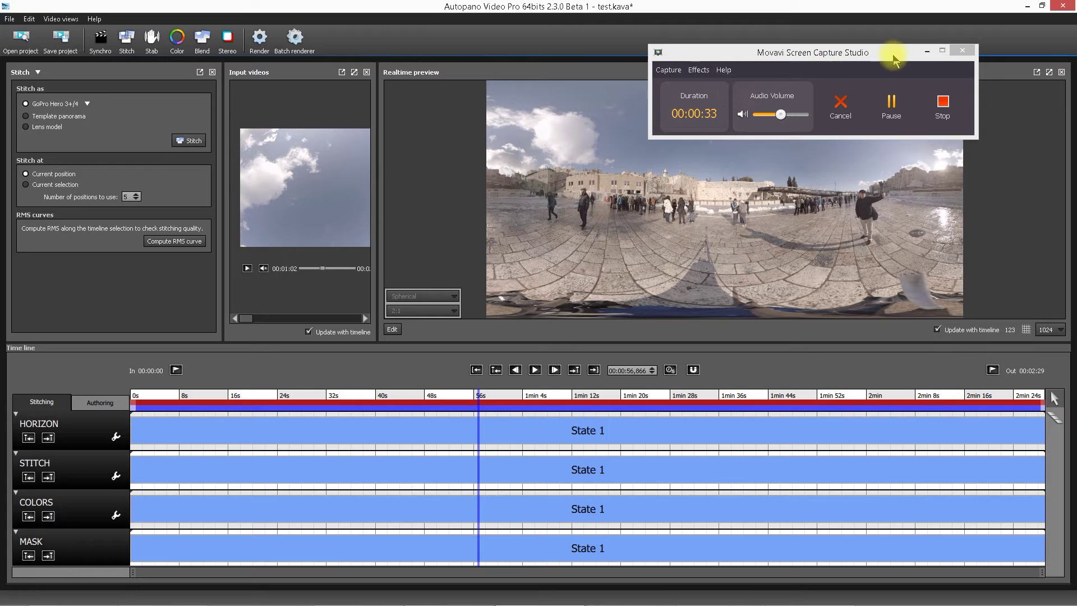
pyautogui.click(927, 51)
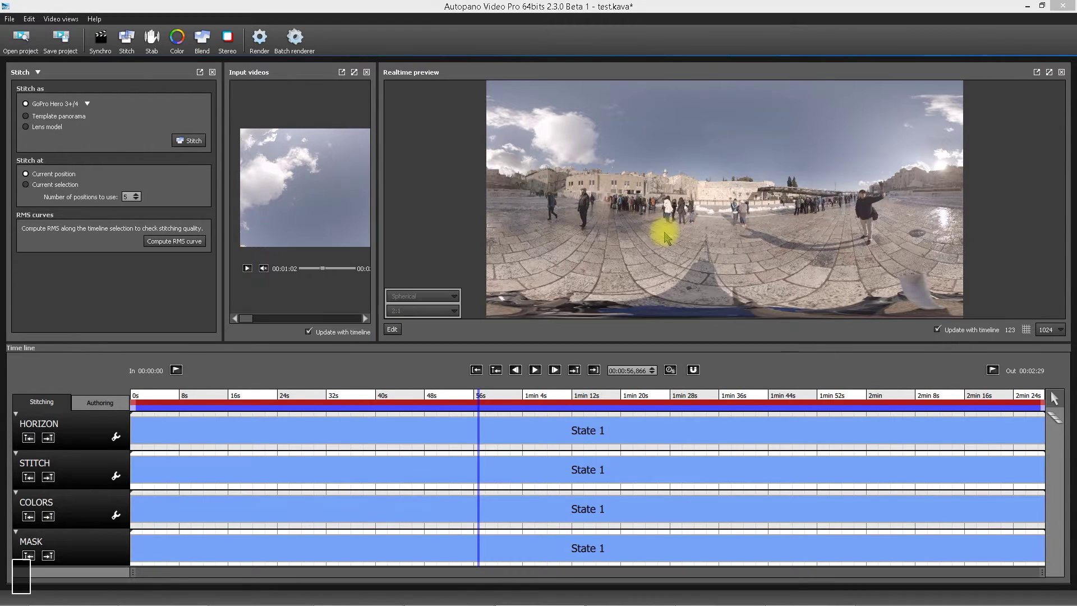
pyautogui.hotkey('alt', 'Tab')
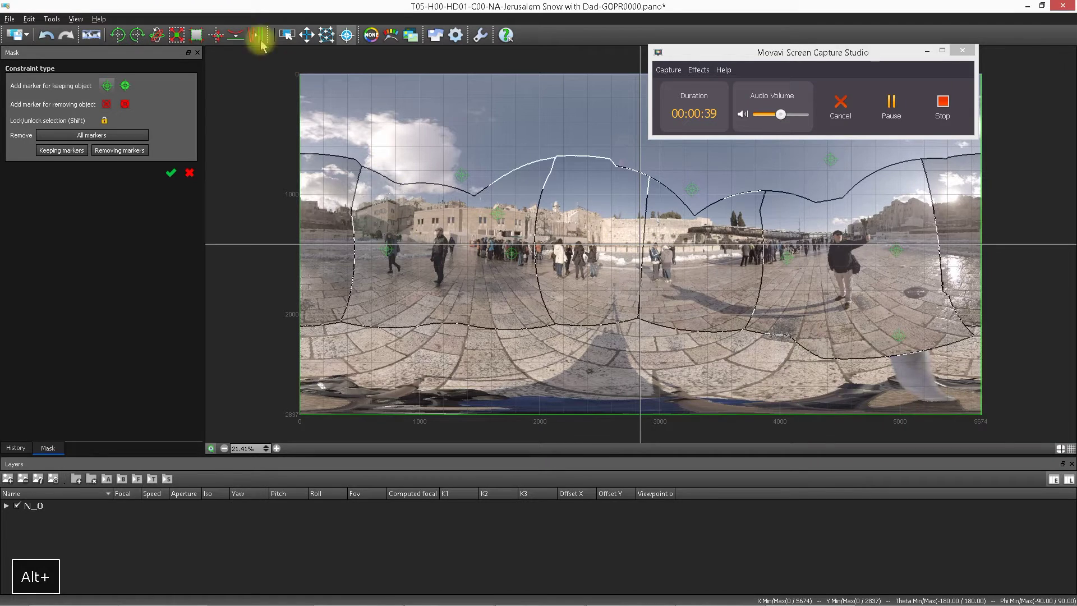
pyautogui.click(927, 51)
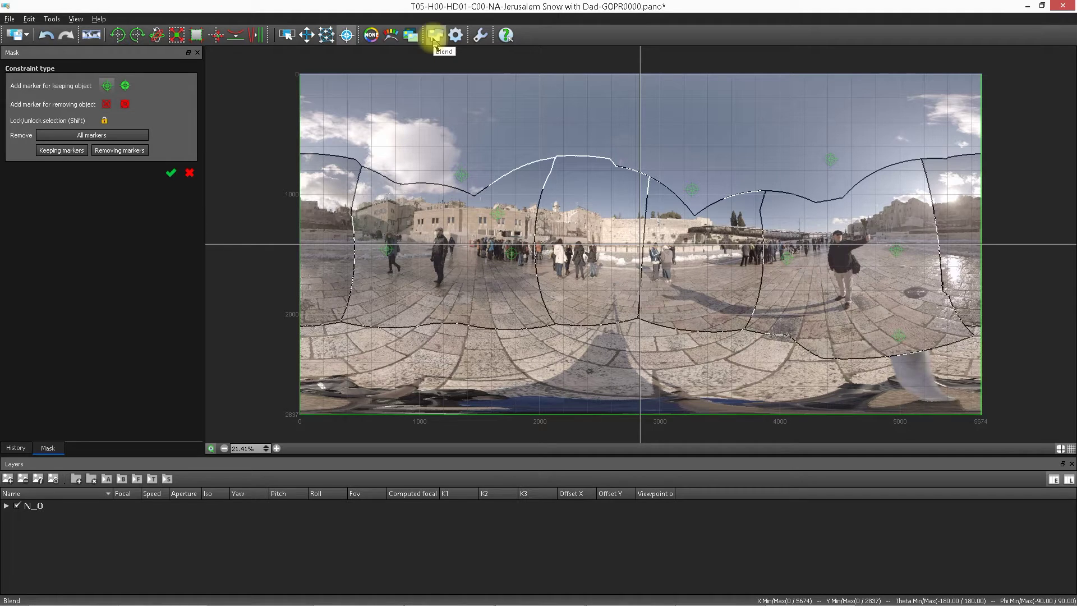
pyautogui.click(372, 36)
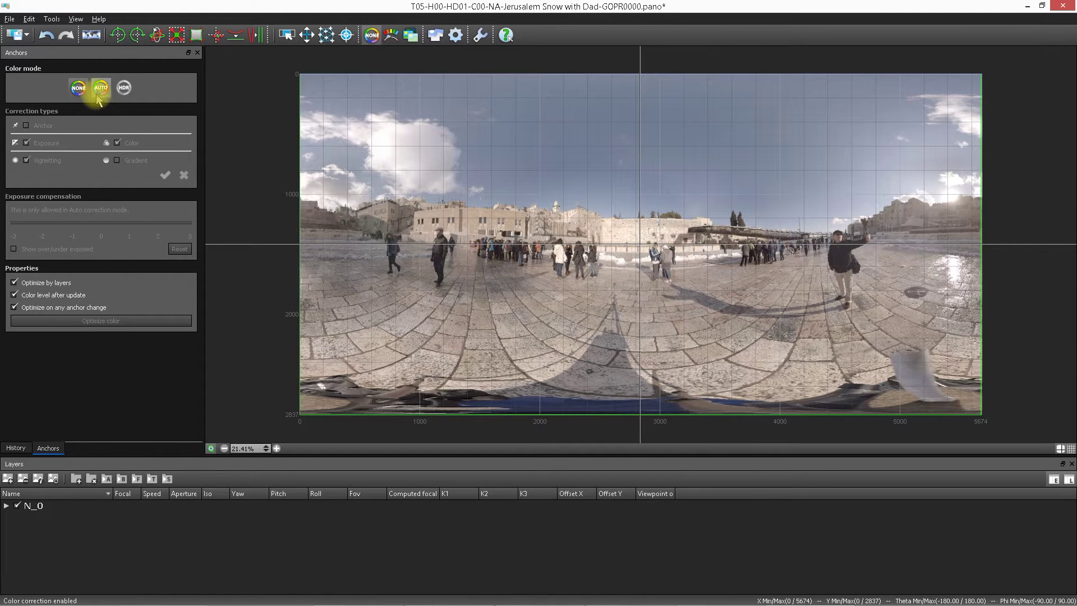
# Toggle colour mode between NONE and AUTO, leaving Auto correction on with seven numbered anchors.
pyautogui.click(98, 96)
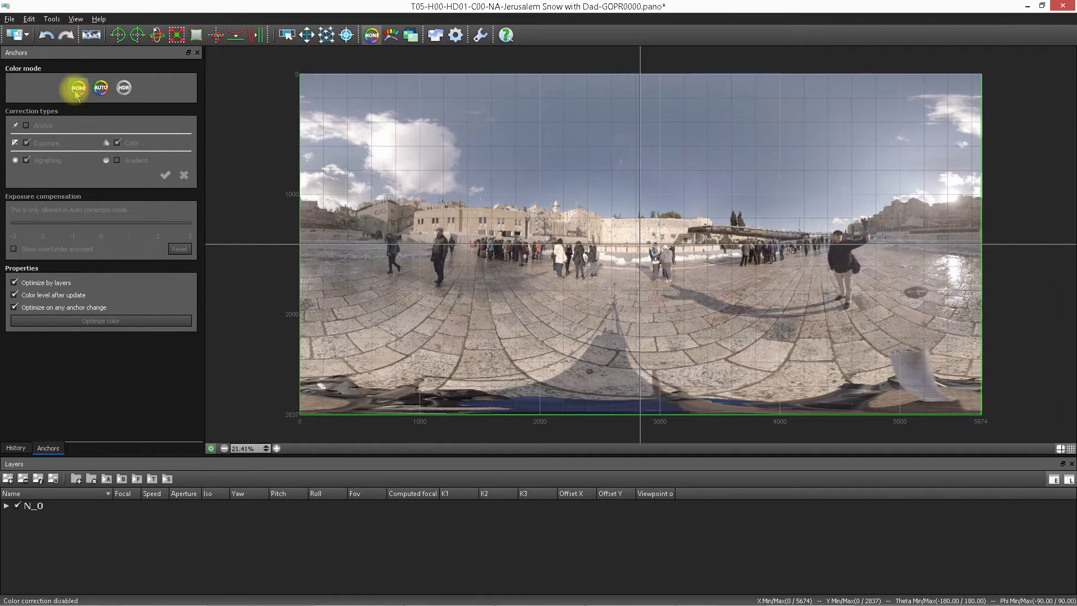
pyautogui.click(101, 90)
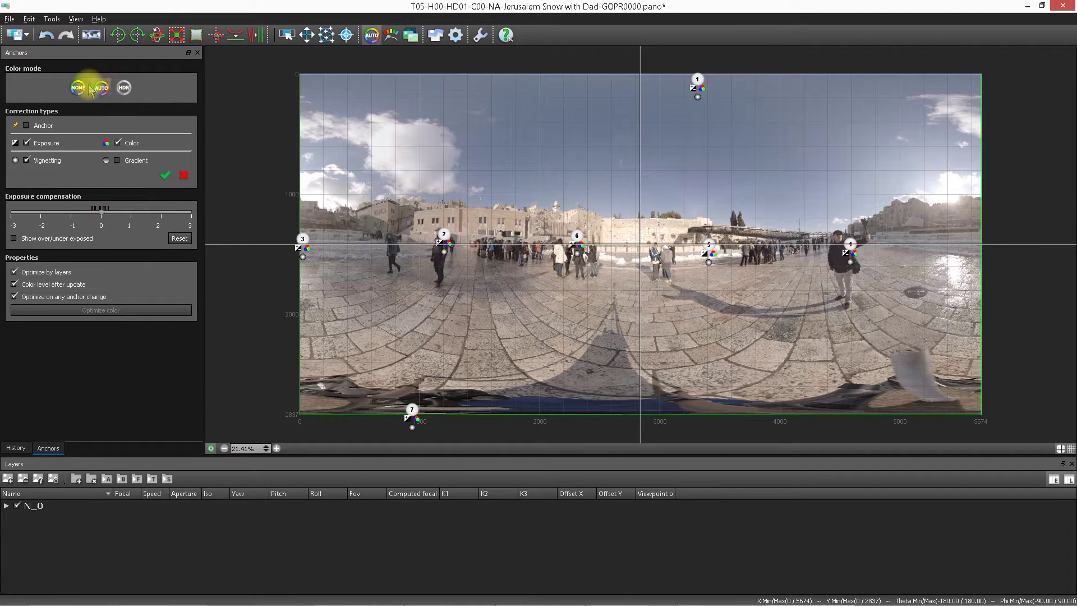
pyautogui.click(79, 88)
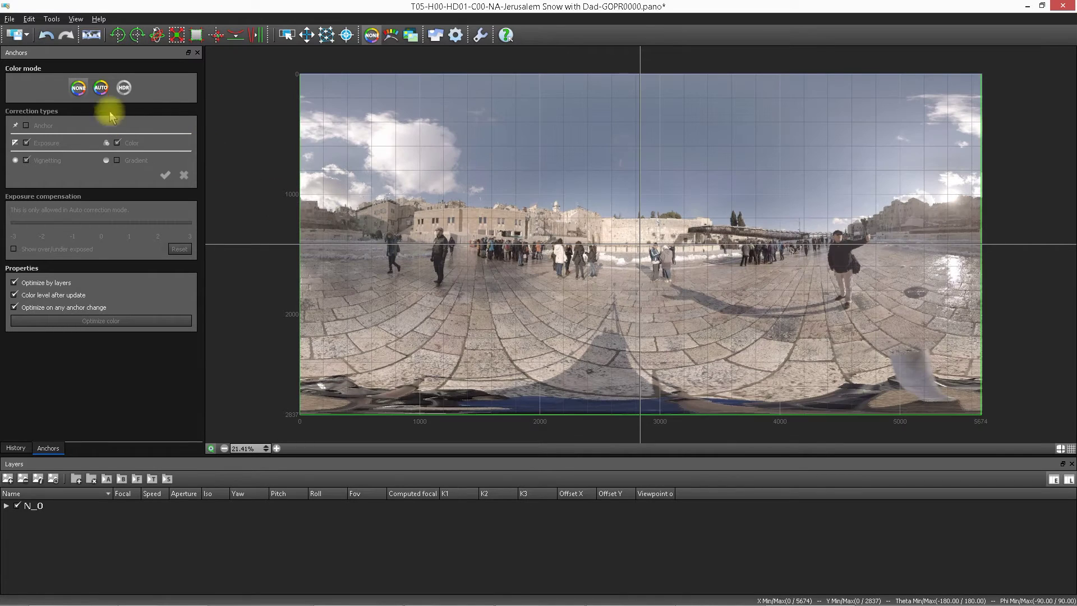
pyautogui.click(101, 88)
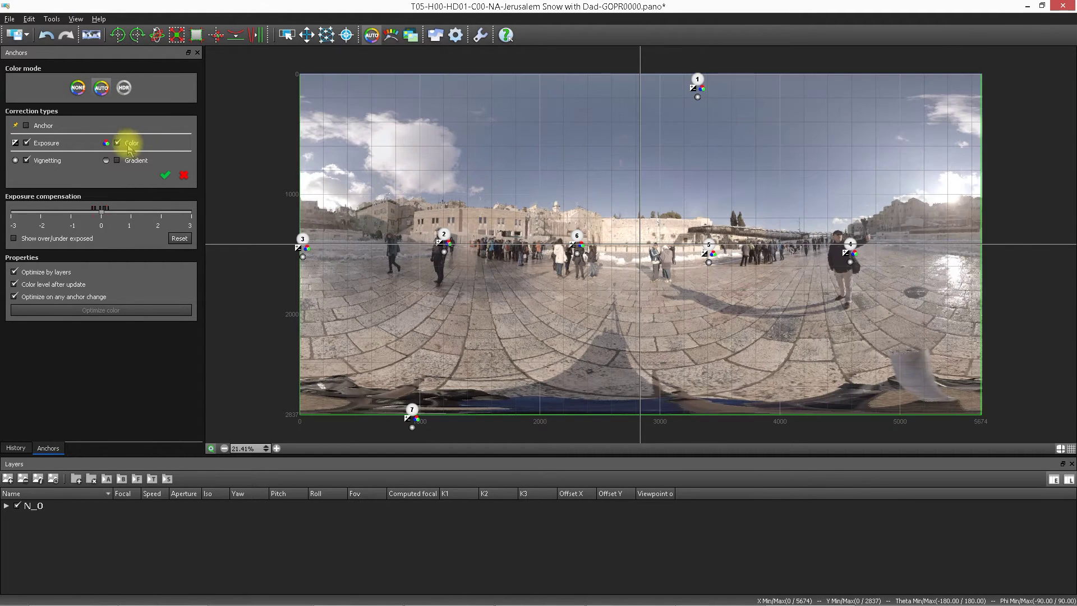
# Make anchor 6 a fixed reference anchor with colour correction turned off.
pyautogui.click(577, 236)
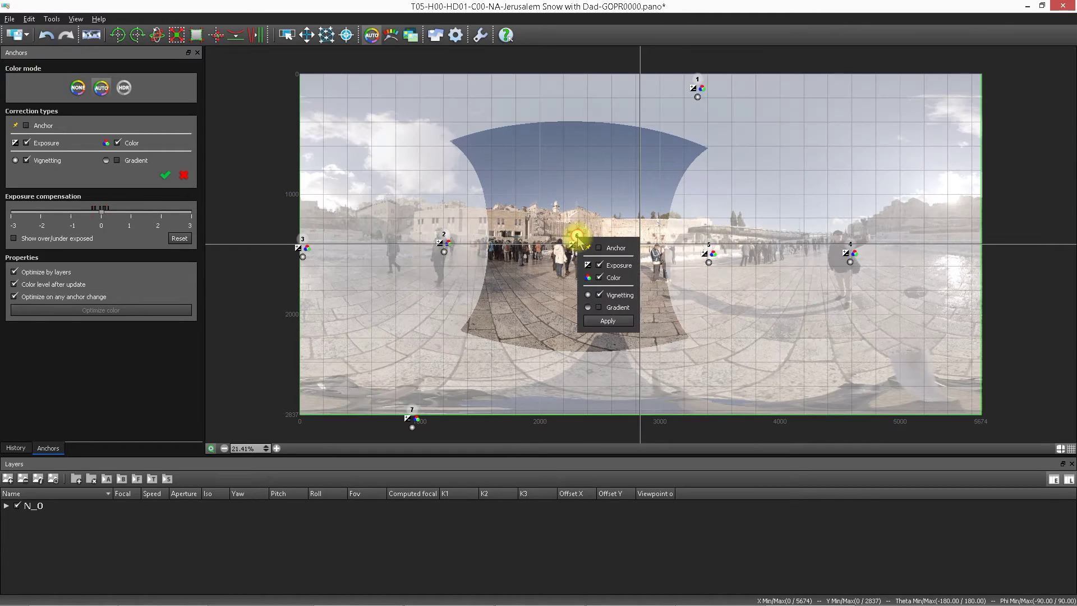
pyautogui.click(719, 245)
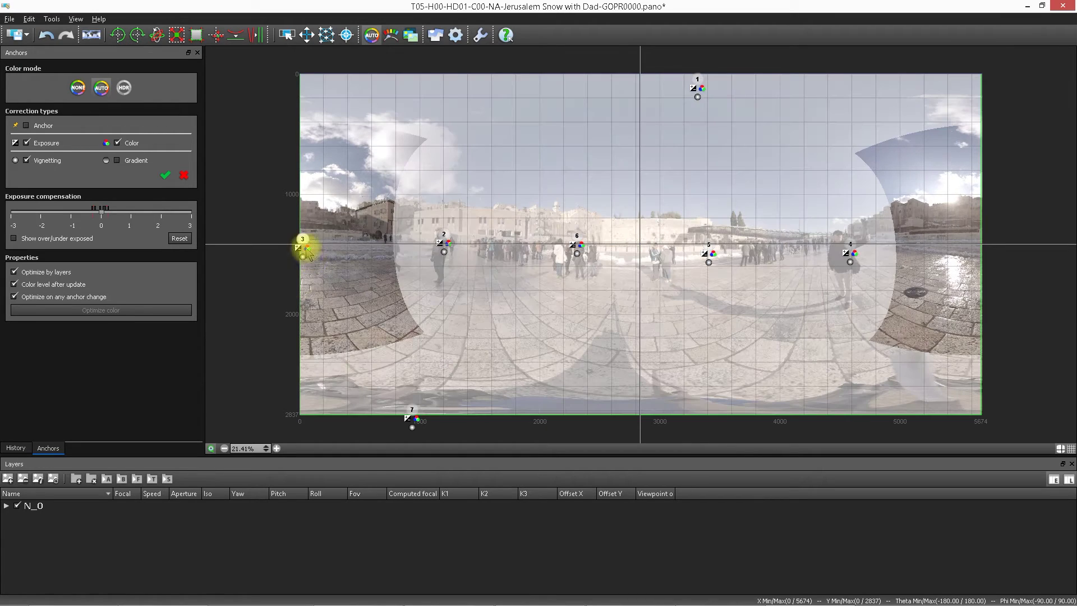
pyautogui.click(573, 240)
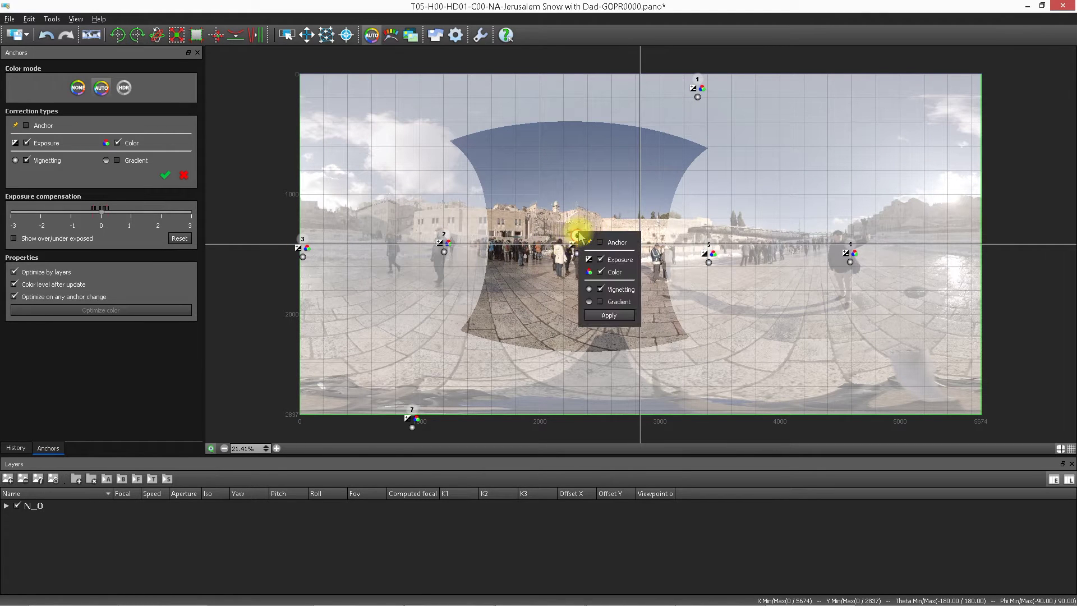
pyautogui.click(607, 315)
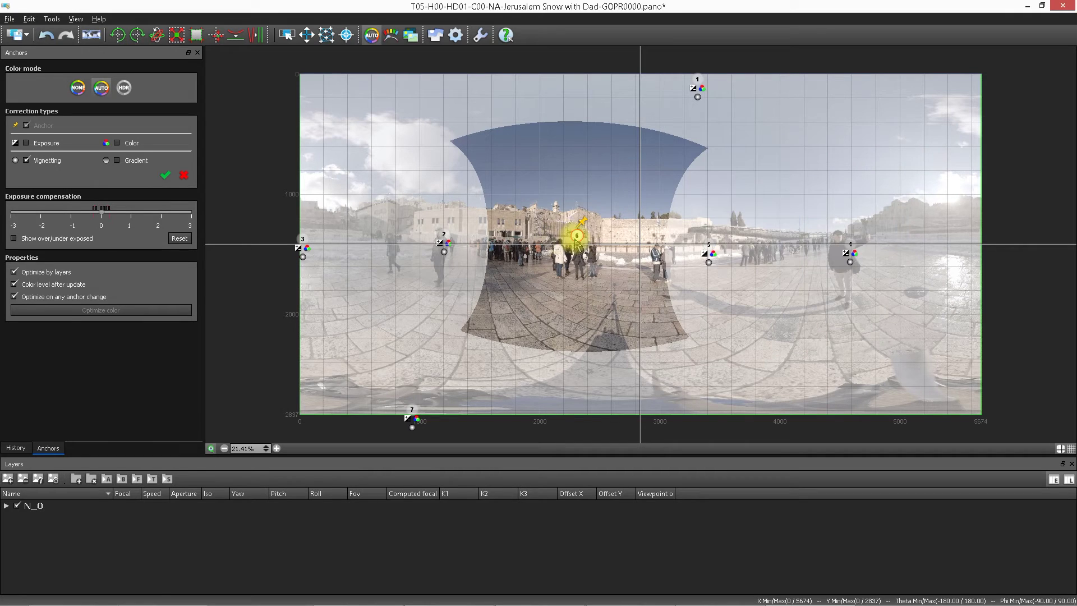
pyautogui.click(577, 236)
# Enable exposure on anchor 6, pin anchor 3 as reference, and lower exposure compensation slightly.
pyautogui.click(596, 266)
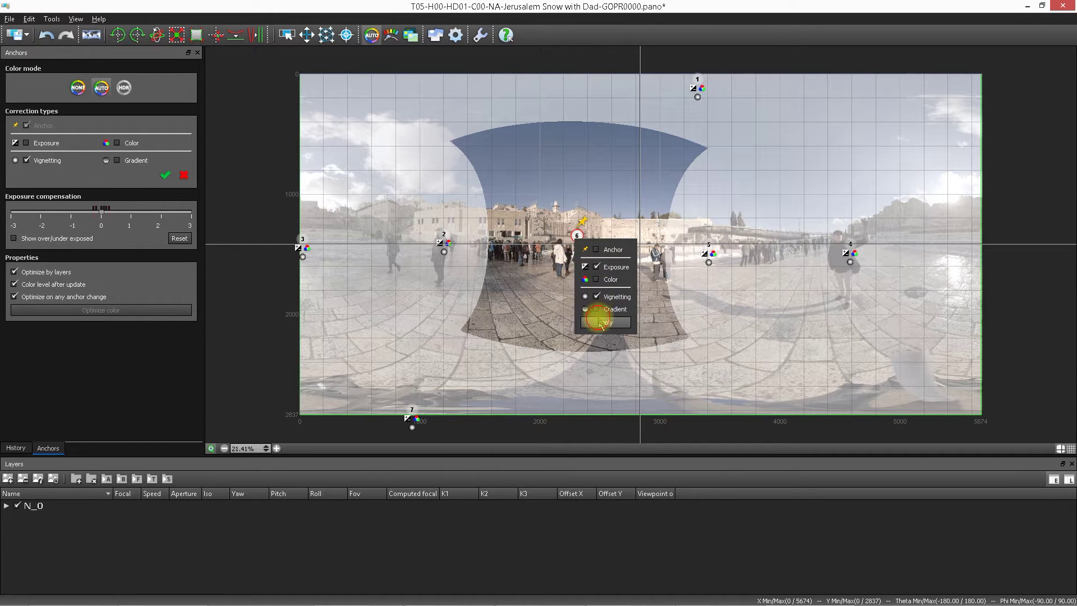
pyautogui.click(602, 323)
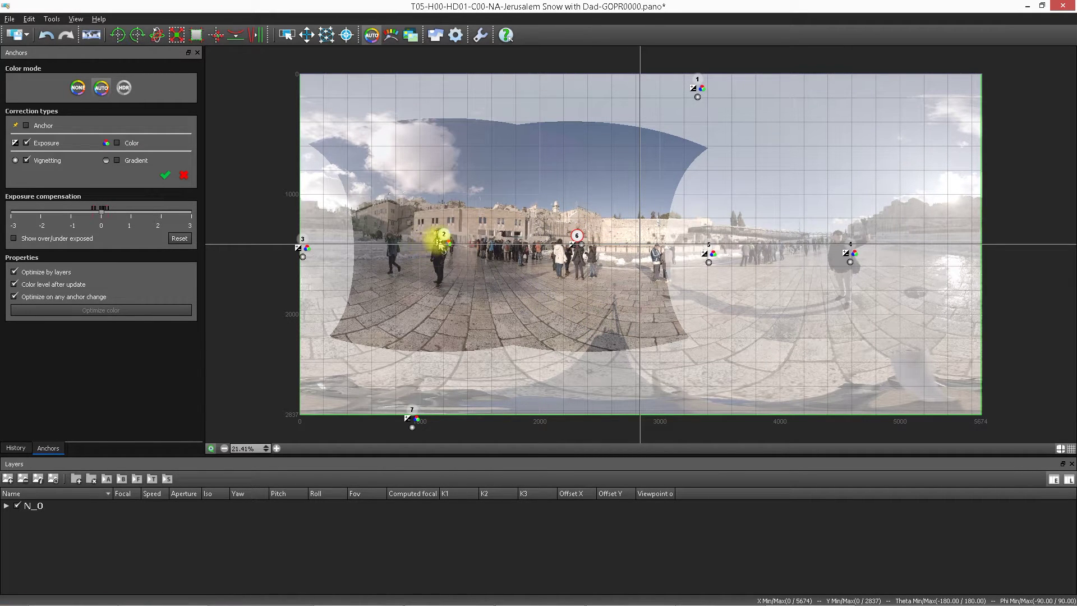
pyautogui.click(303, 240)
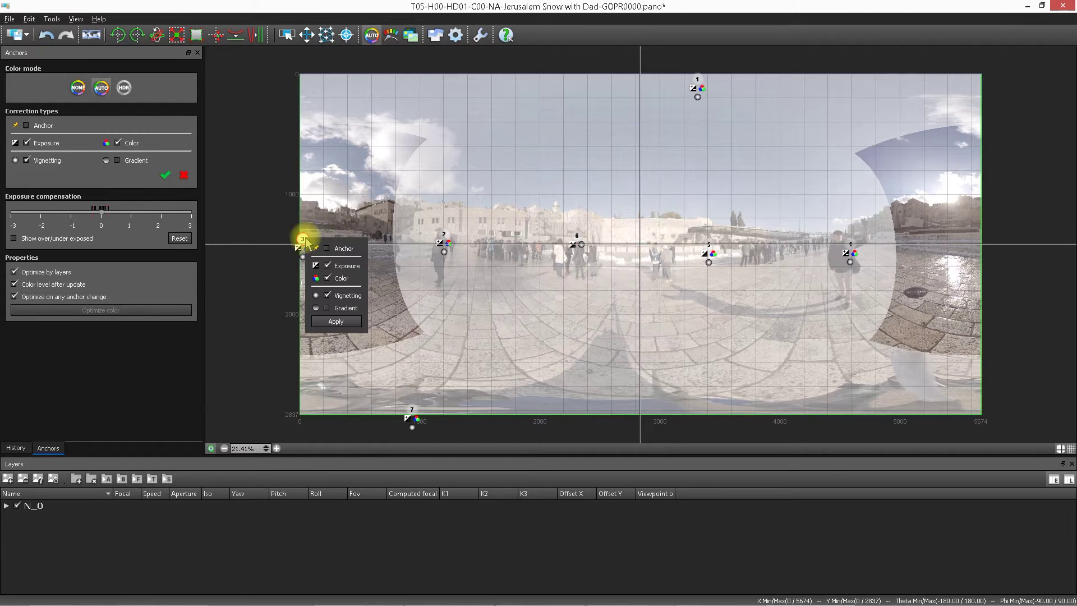
pyautogui.click(335, 321)
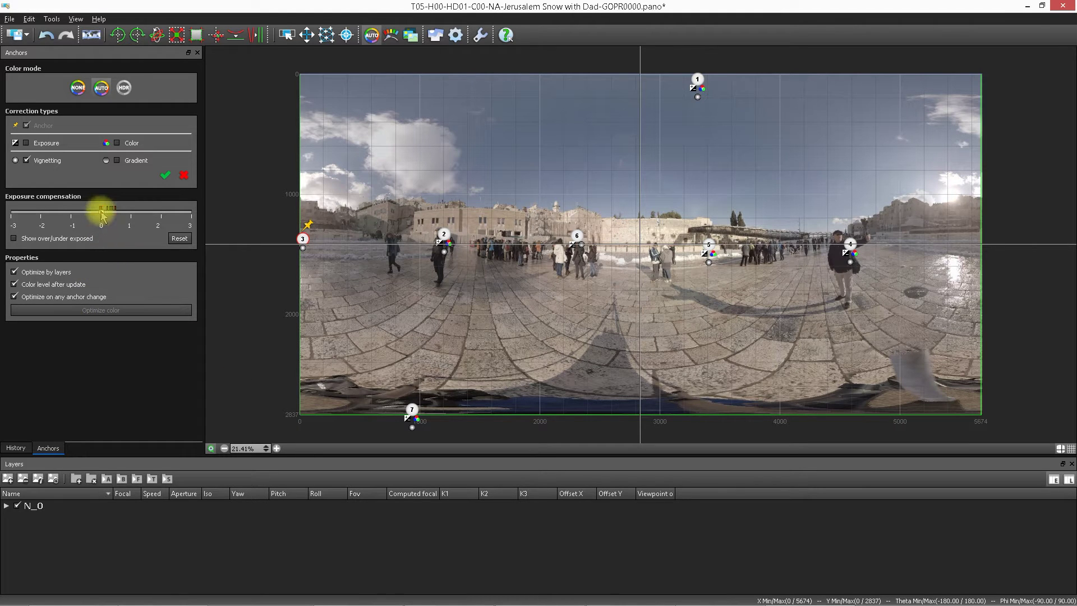
pyautogui.moveTo(109, 215); pyautogui.dragTo(97, 216)
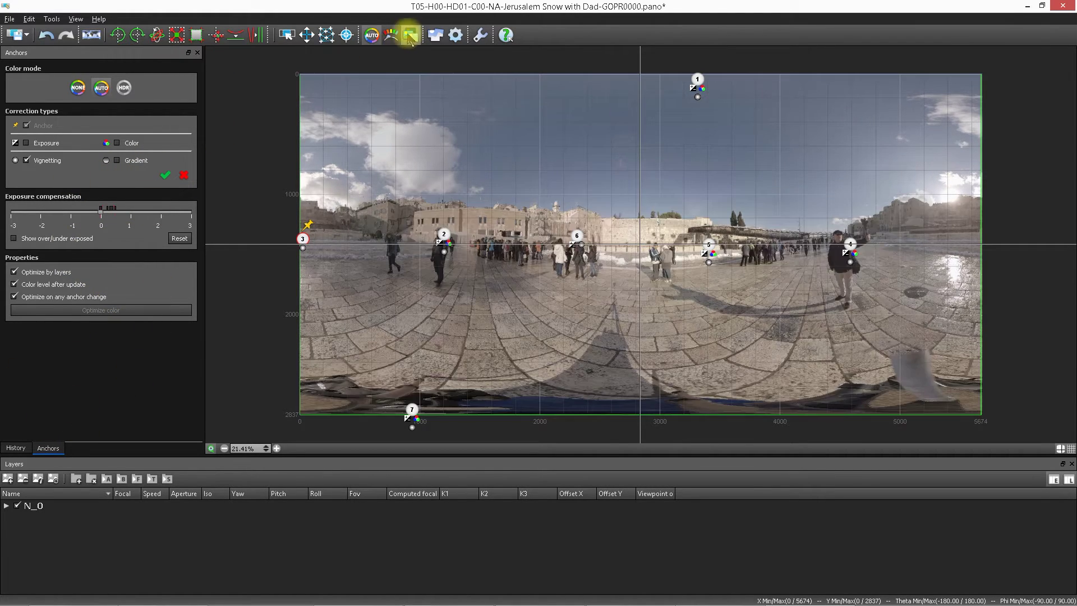
pyautogui.click(397, 37)
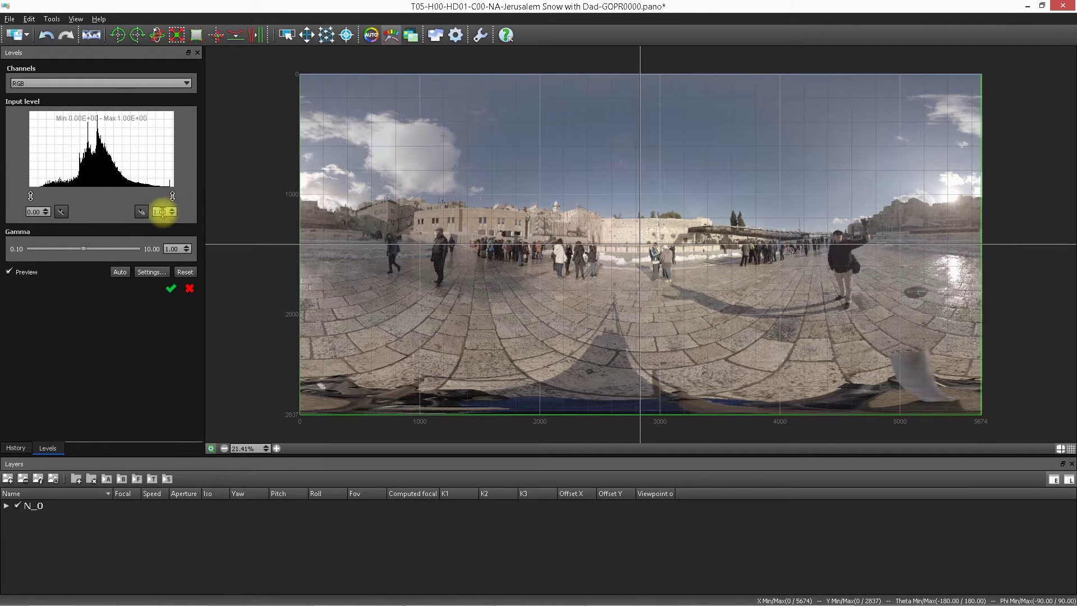
# Pull the white input level down and settle the black input level at 0.07 in Levels.
pyautogui.moveTo(35, 198); pyautogui.dragTo(41, 197)
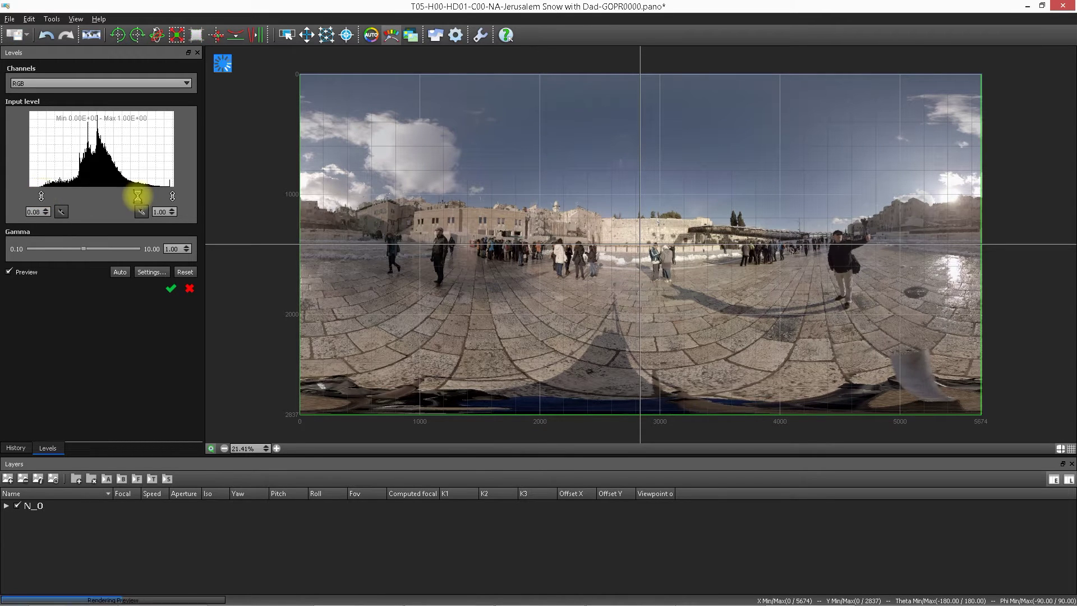
pyautogui.moveTo(173, 195); pyautogui.dragTo(158, 197)
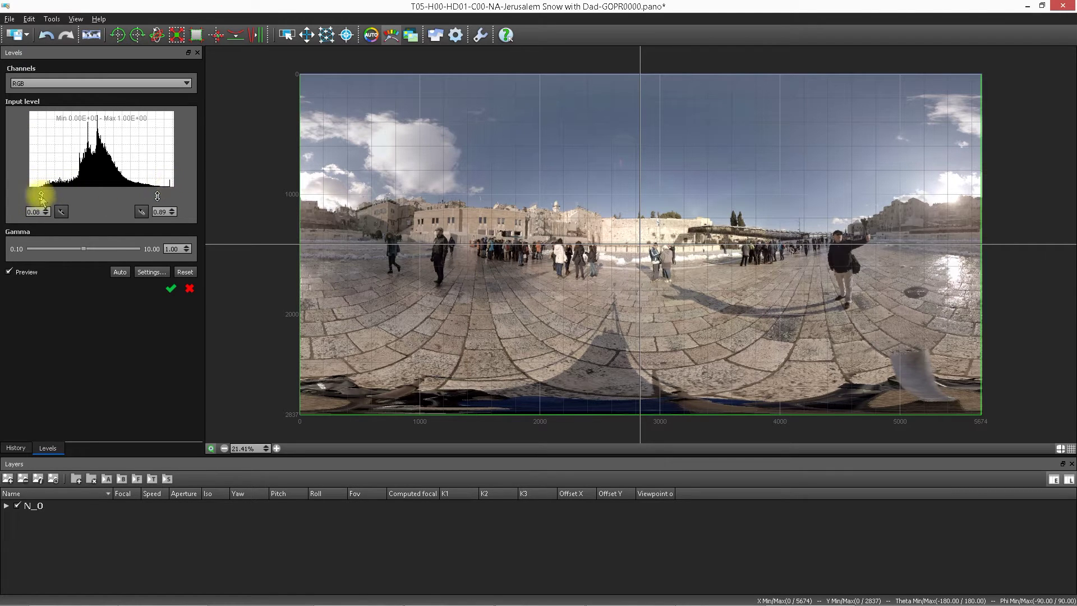
pyautogui.moveTo(41, 195); pyautogui.dragTo(30, 196)
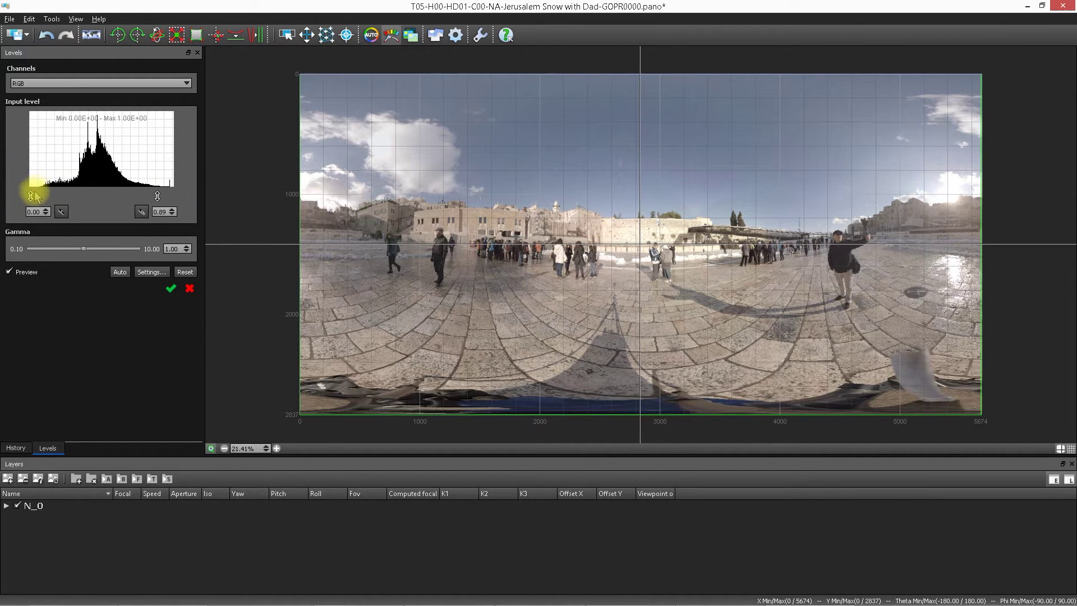
pyautogui.moveTo(32, 196); pyautogui.dragTo(43, 197)
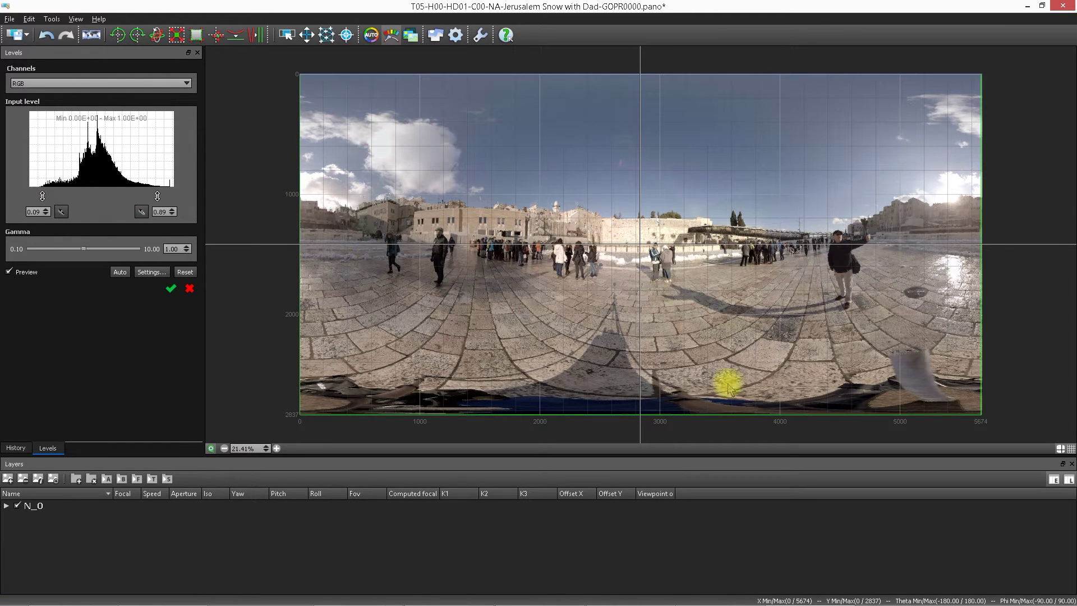
pyautogui.click(43, 196)
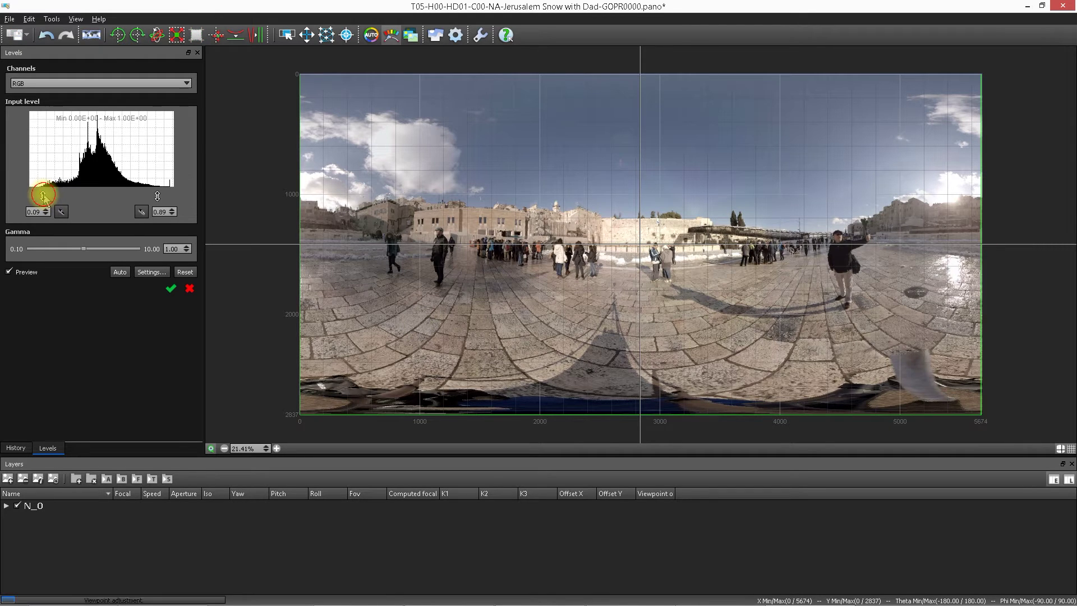
pyautogui.moveTo(47, 197); pyautogui.dragTo(50, 197)
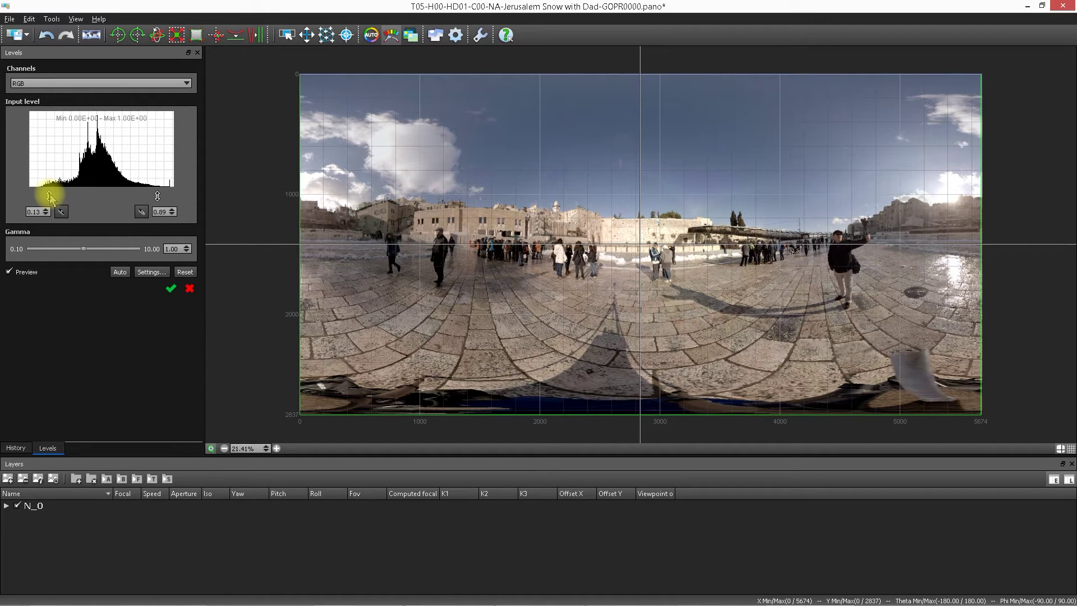
pyautogui.moveTo(50, 196); pyautogui.dragTo(42, 197)
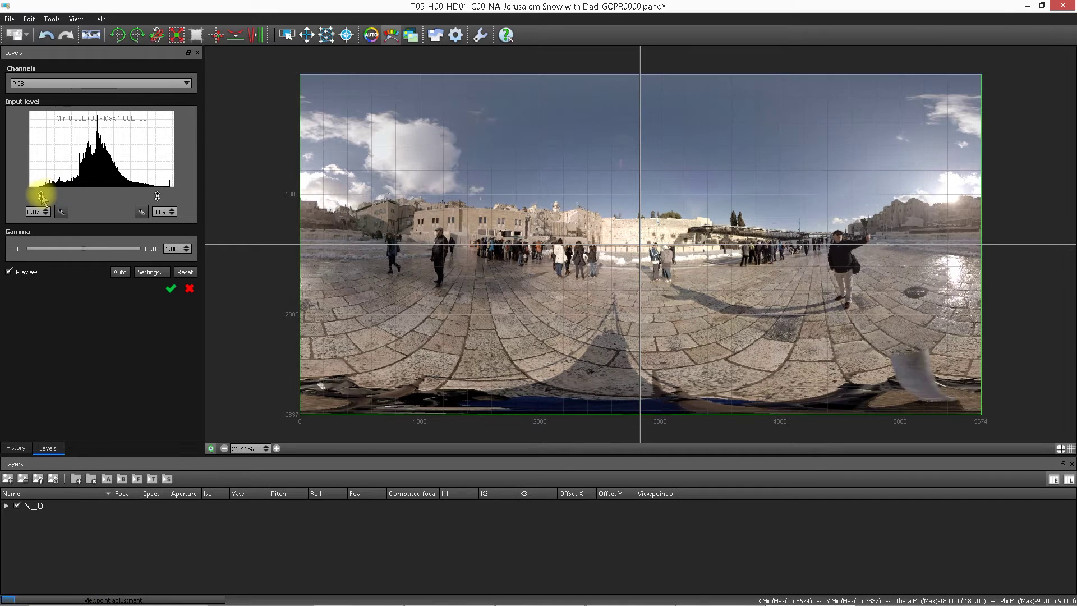
pyautogui.click(326, 34)
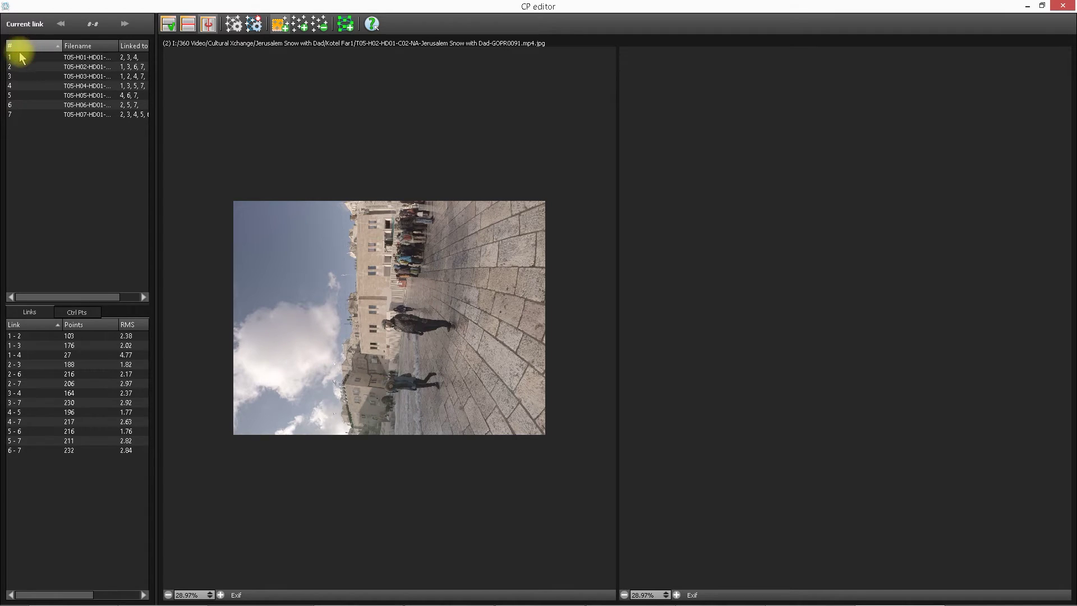
# Sort the image list and view pairs 2–4, 5–6 and 6–7, ending on 232 points.
pyautogui.click(19, 79)
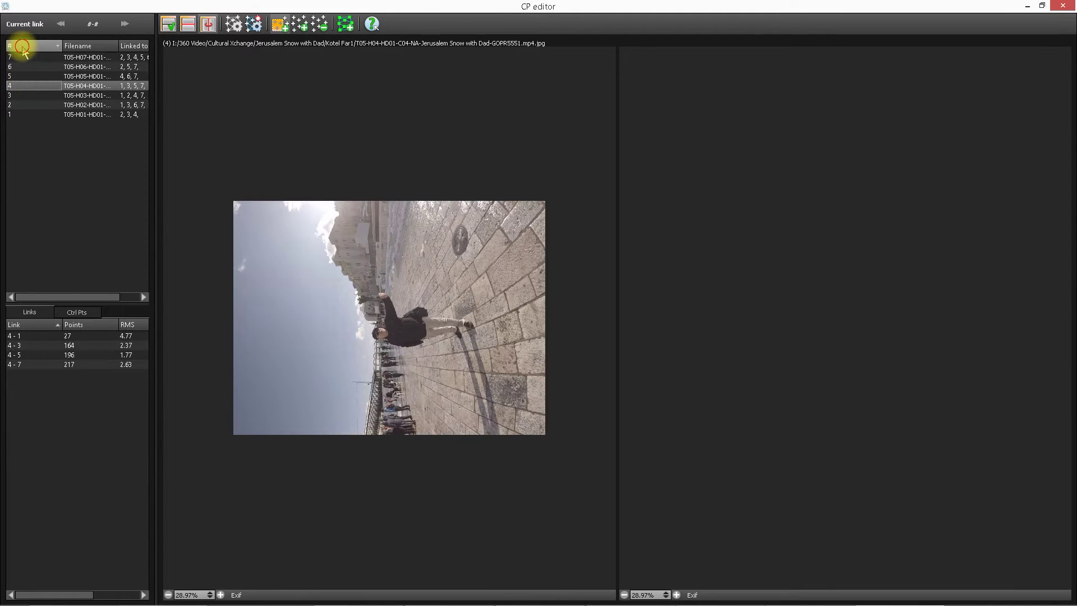
pyautogui.click(26, 57)
pyautogui.click(29, 77)
pyautogui.click(28, 85)
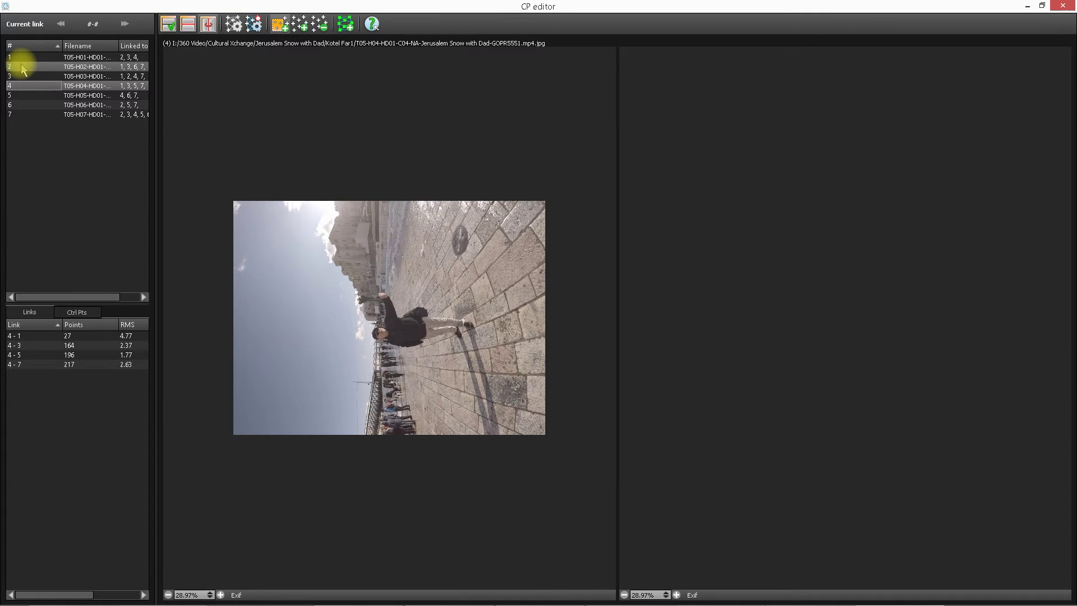
pyautogui.keyDown('ctrl'); pyautogui.click(23, 66); pyautogui.keyUp('ctrl')
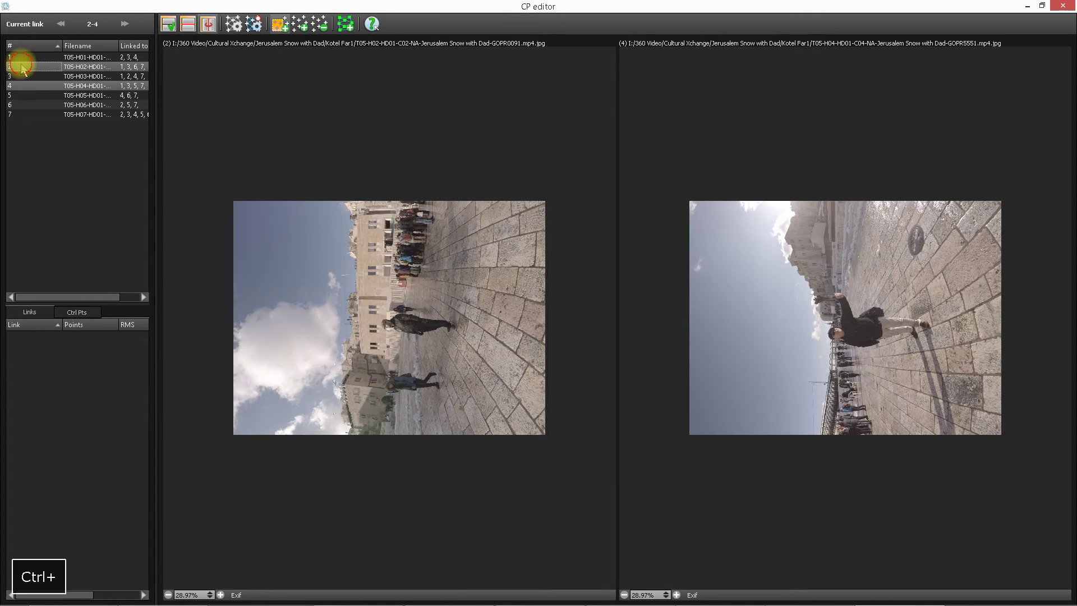
pyautogui.click(23, 96)
pyautogui.keyDown('ctrl'); pyautogui.click(25, 105); pyautogui.keyUp('ctrl')
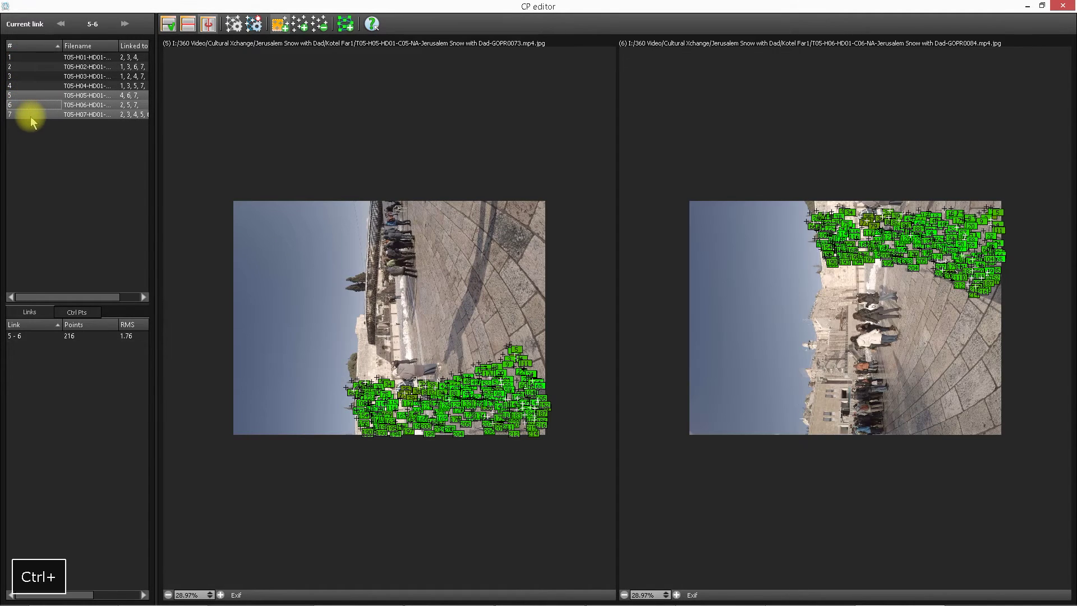
pyautogui.click(29, 114)
pyautogui.keyDown('ctrl'); pyautogui.click(31, 106); pyautogui.keyUp('ctrl')
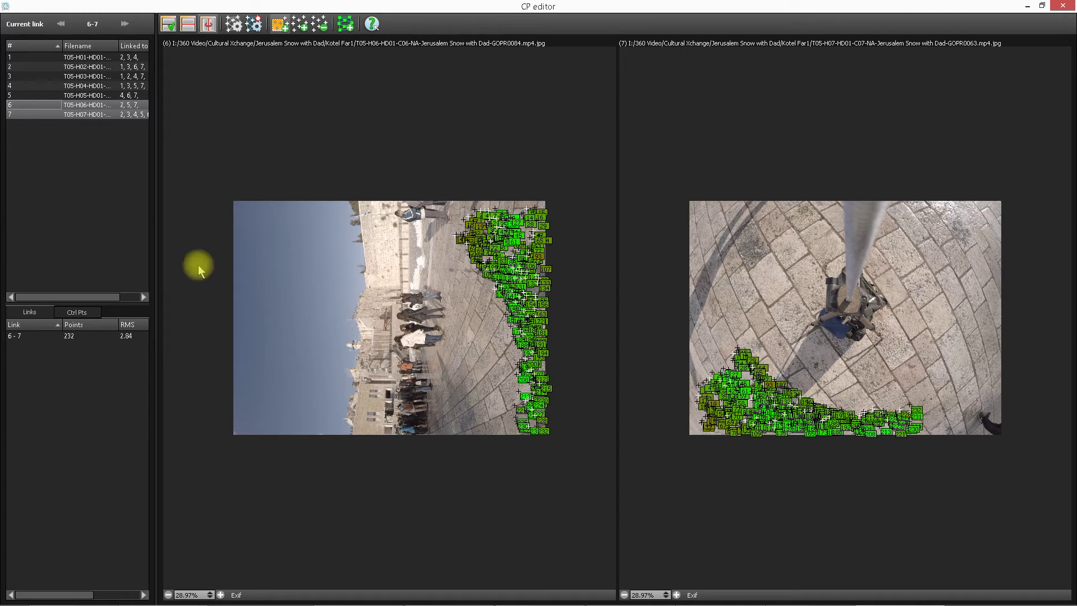
# Clear the image selection, review links 6–7 and 1–4 (27 points, RMS 4.77), then step to 4–5.
pyautogui.click(40, 177)
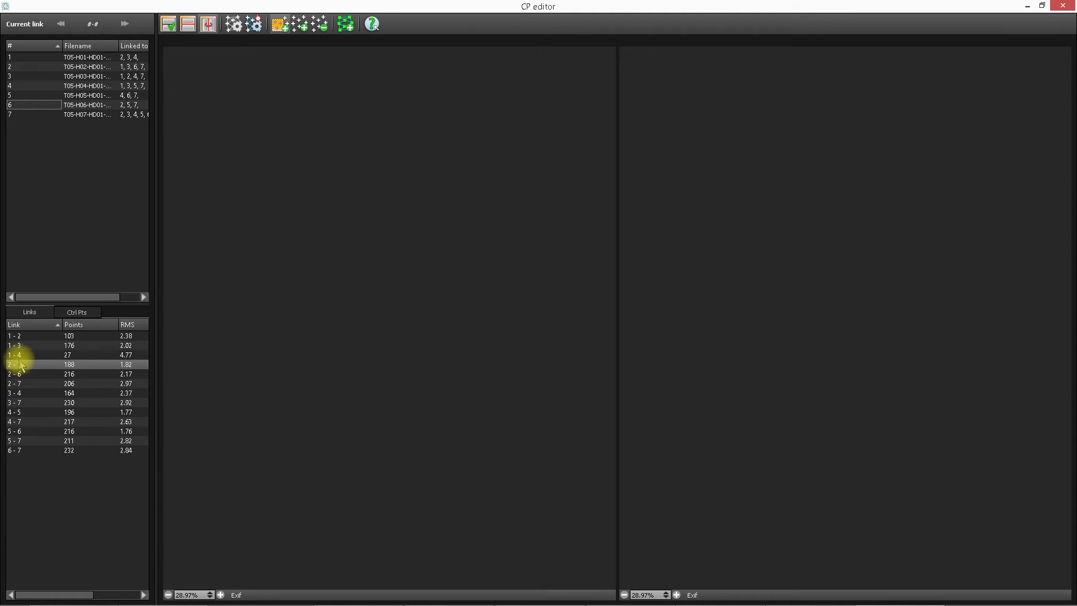
pyautogui.click(16, 451)
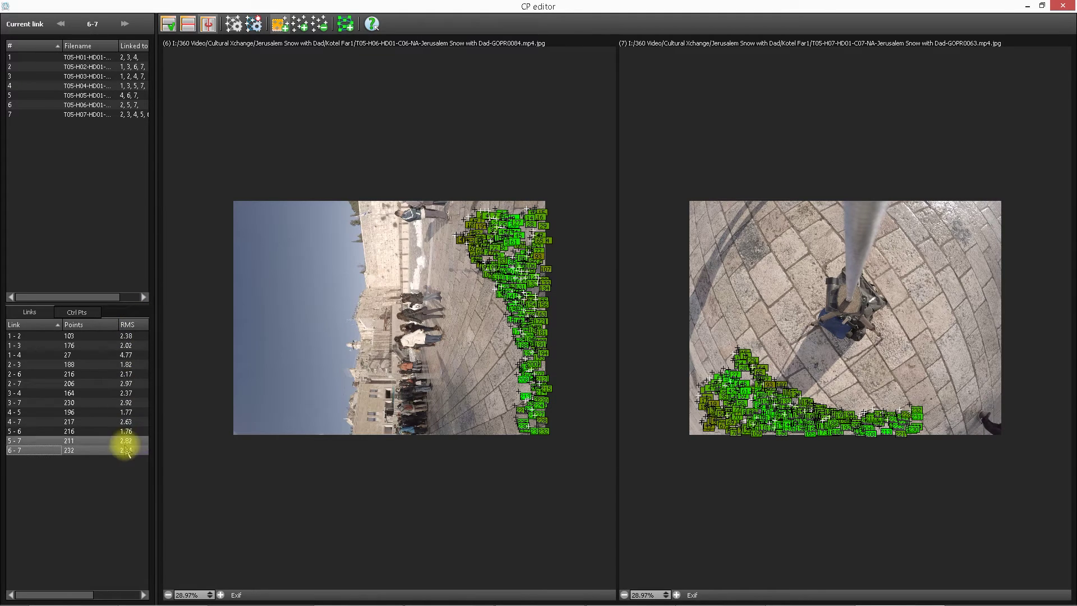
pyautogui.click(130, 356)
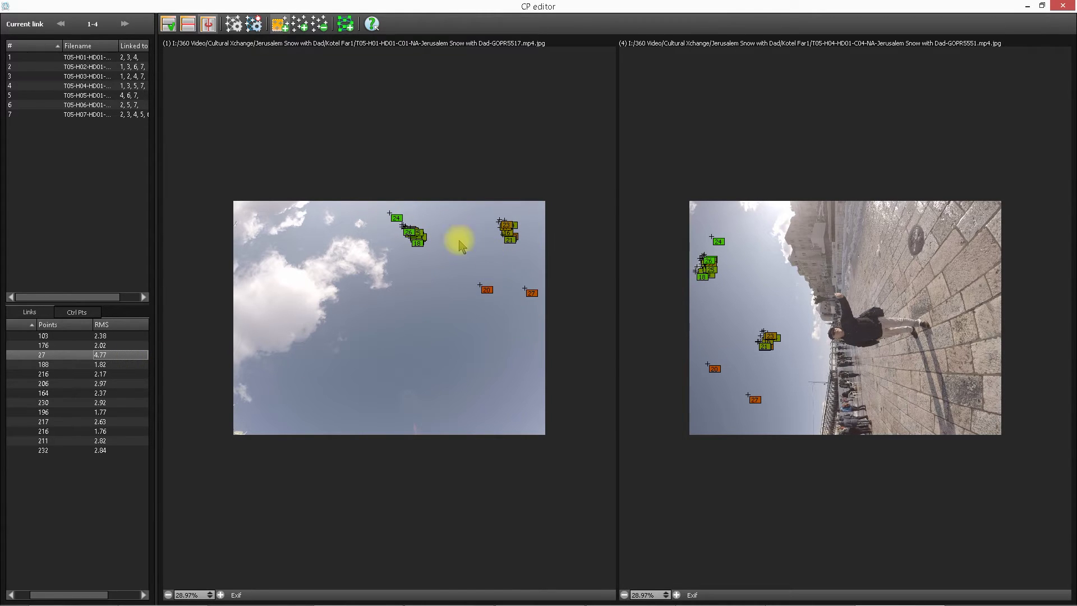
pyautogui.press('Right')
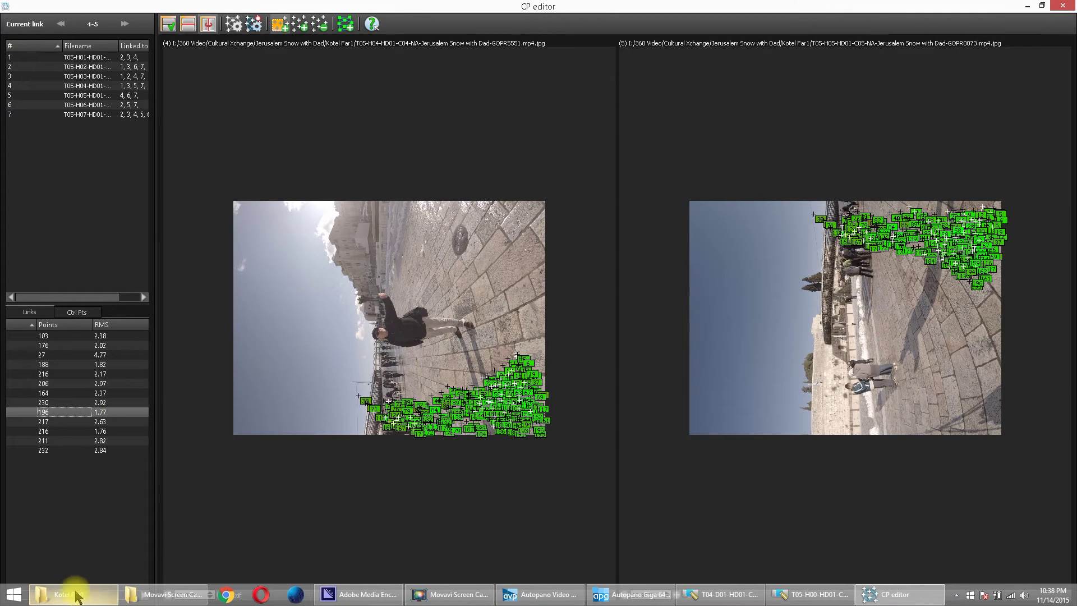
# Show the individual control points list for link 4–5 and resize the list panel.
pyautogui.moveTo(77, 590); pyautogui.dragTo(7, 592)
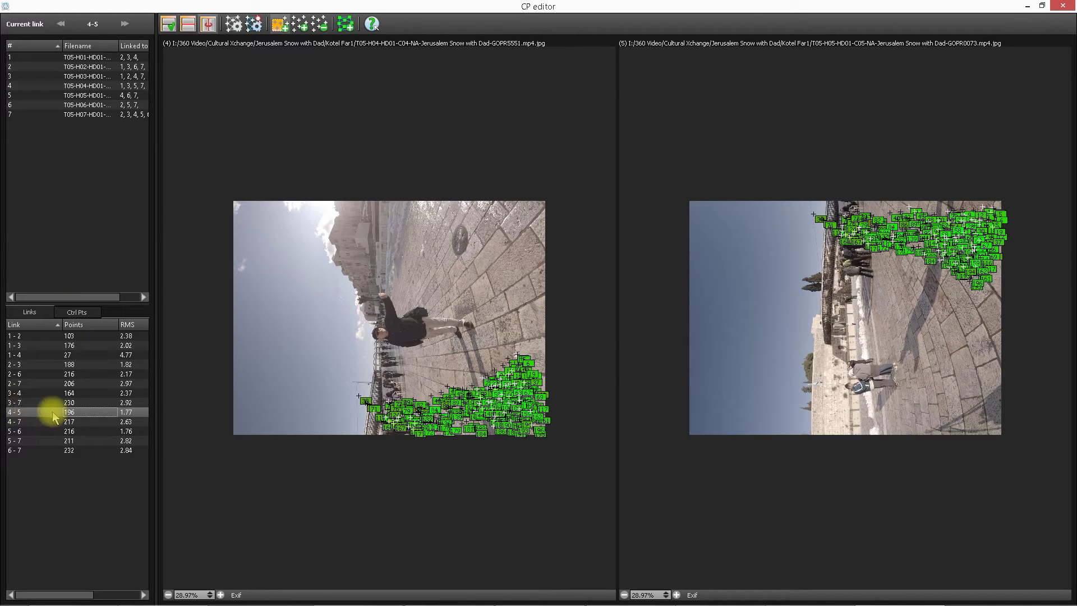
pyautogui.click(28, 415)
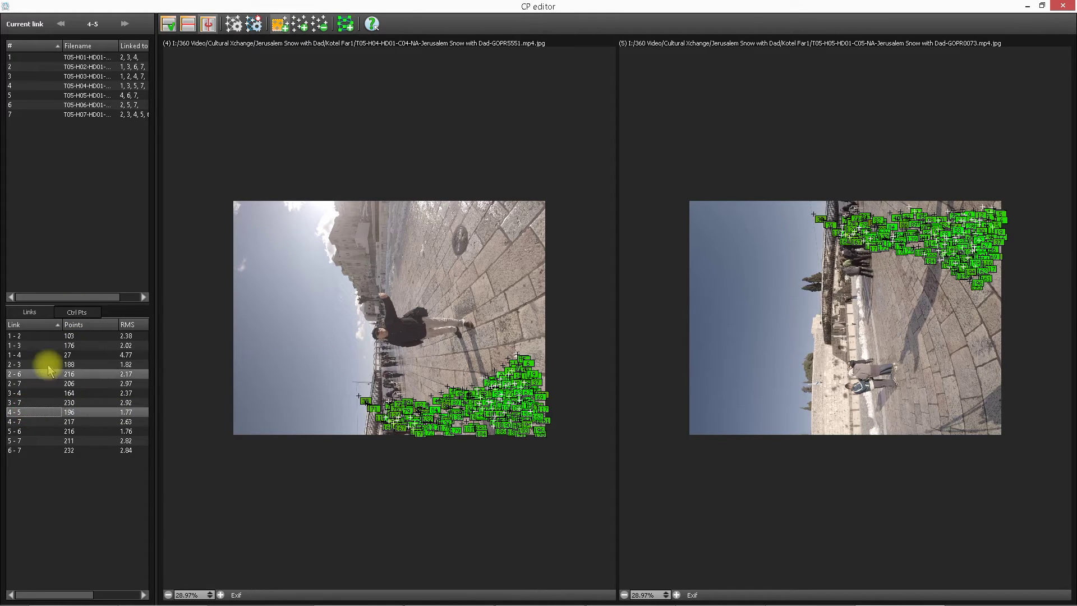
pyautogui.click(78, 318)
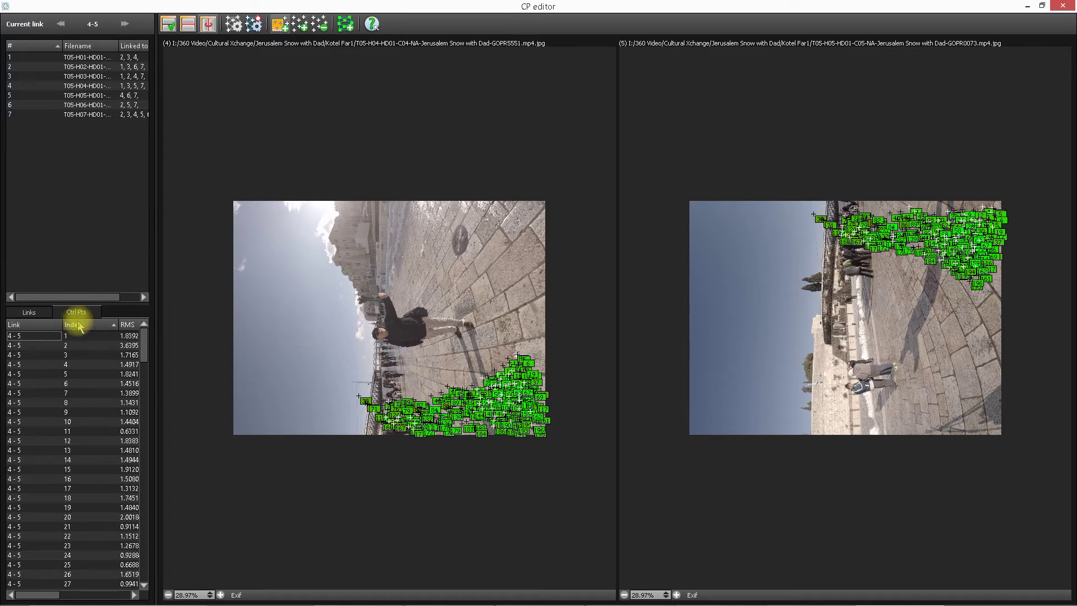
pyautogui.moveTo(144, 340); pyautogui.dragTo(121, 572)
pyautogui.click(91, 575)
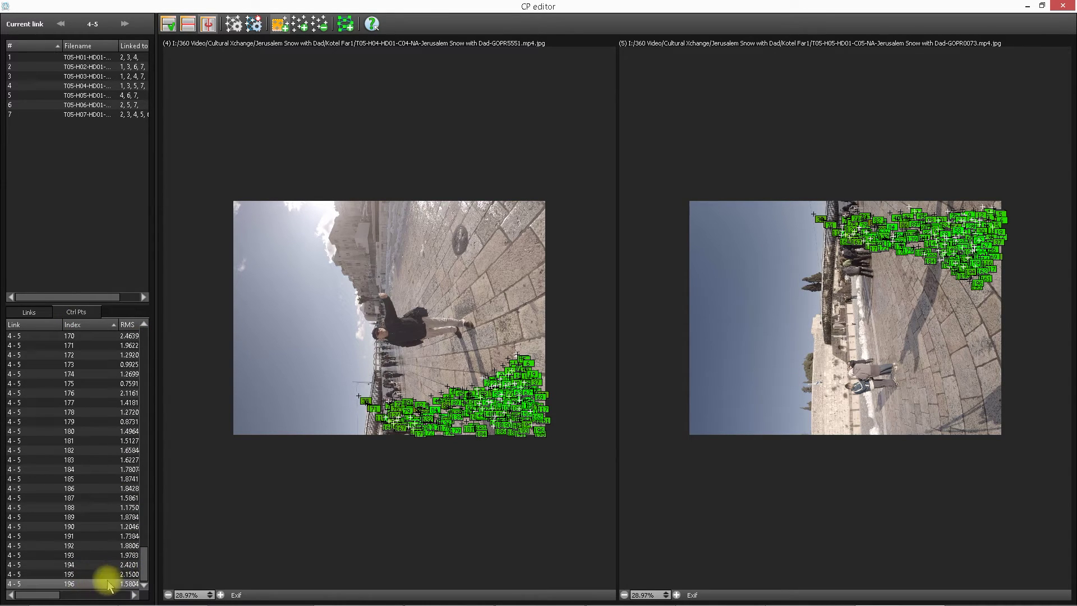
pyautogui.moveTo(144, 566); pyautogui.dragTo(150, 348)
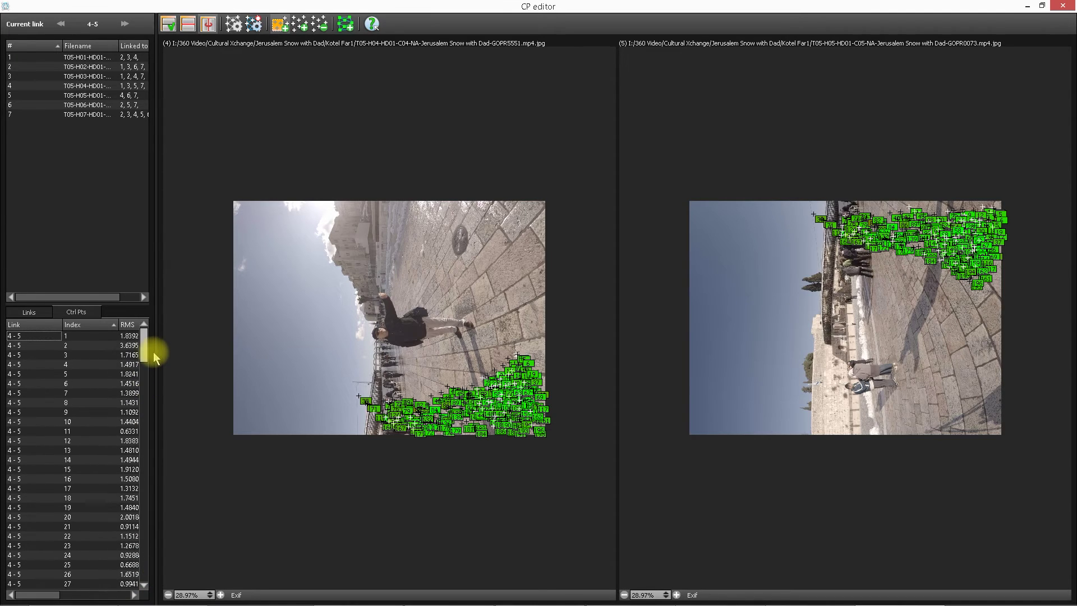
# Sort link 4–5's points by RMS descending and select the worst, index 80 at 4.6680.
pyautogui.click(128, 325)
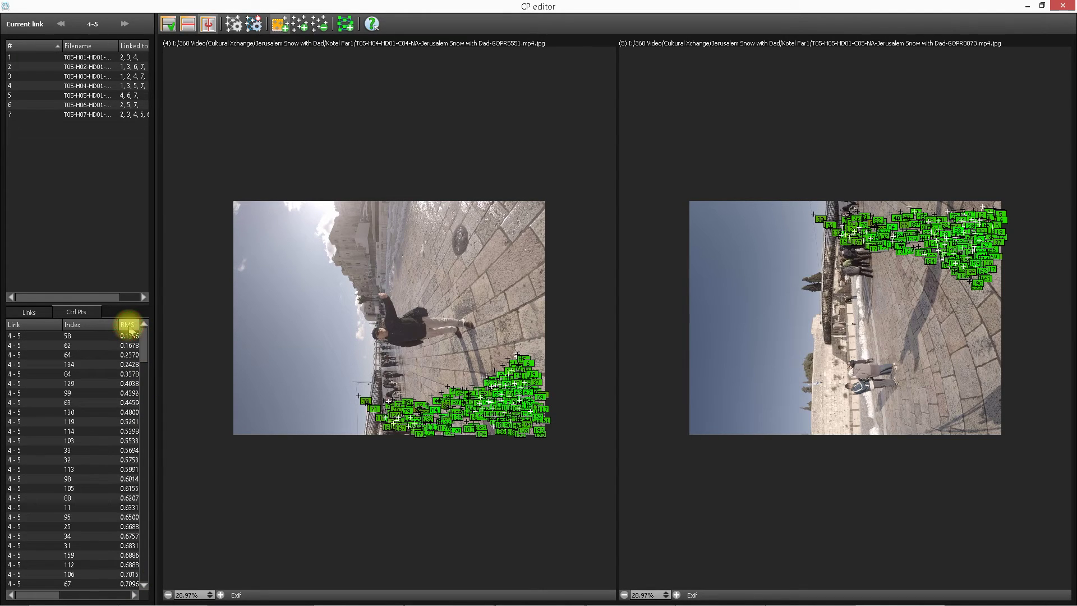
pyautogui.click(128, 325)
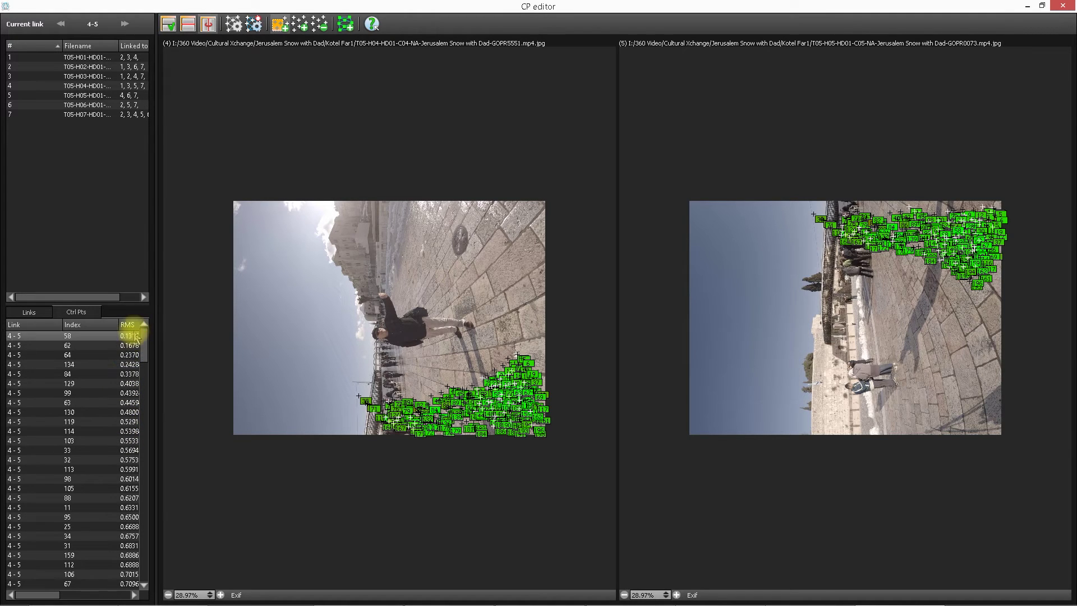
pyautogui.click(133, 327)
pyautogui.click(132, 335)
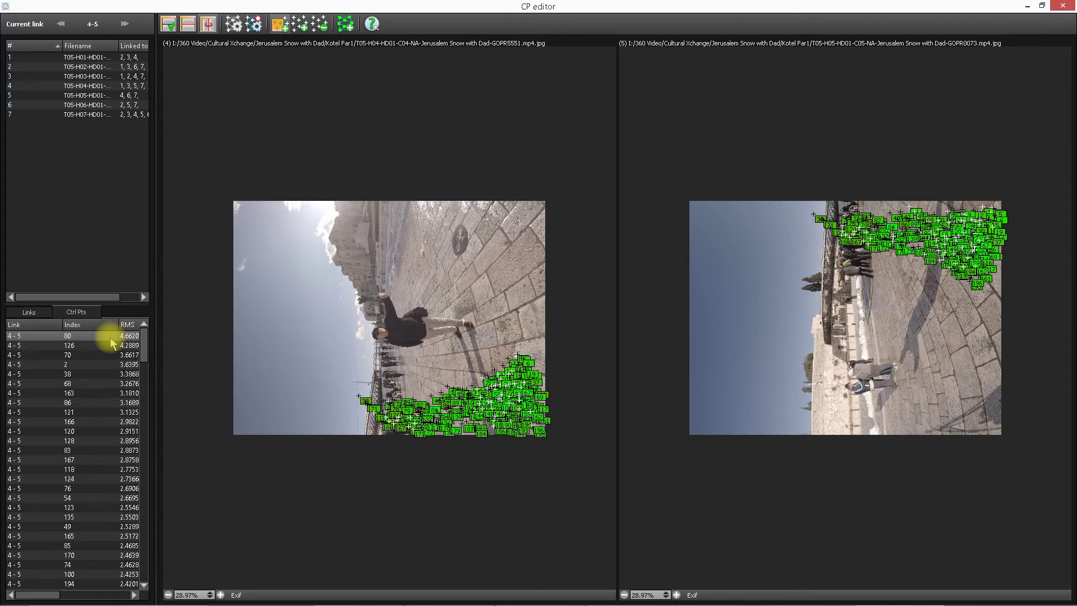
pyautogui.hotkey('ctrl', 'w')
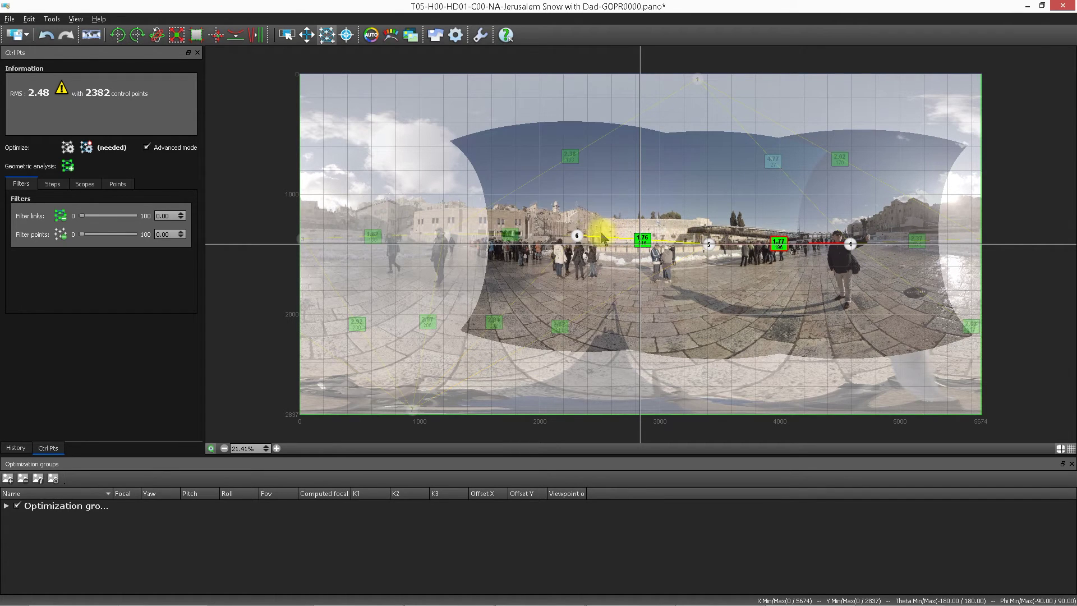
pyautogui.keyDown('ctrl'); pyautogui.click(582, 237); pyautogui.keyUp('ctrl')
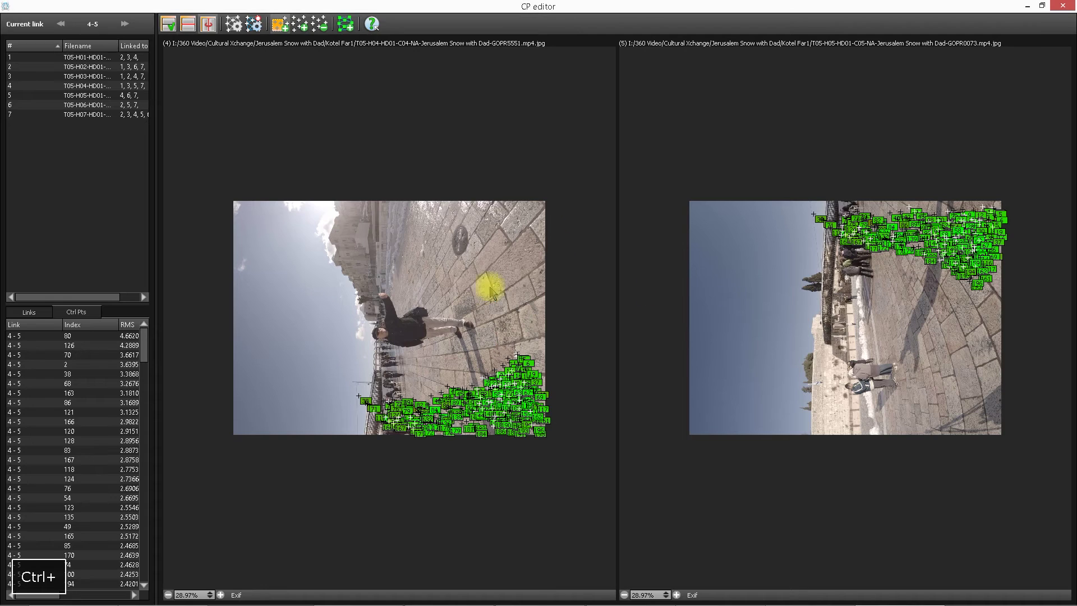
# Open link 5–6 (216 points, RMS 1.76) and box-select the left part of image 5's lower cluster.
pyautogui.click(34, 312)
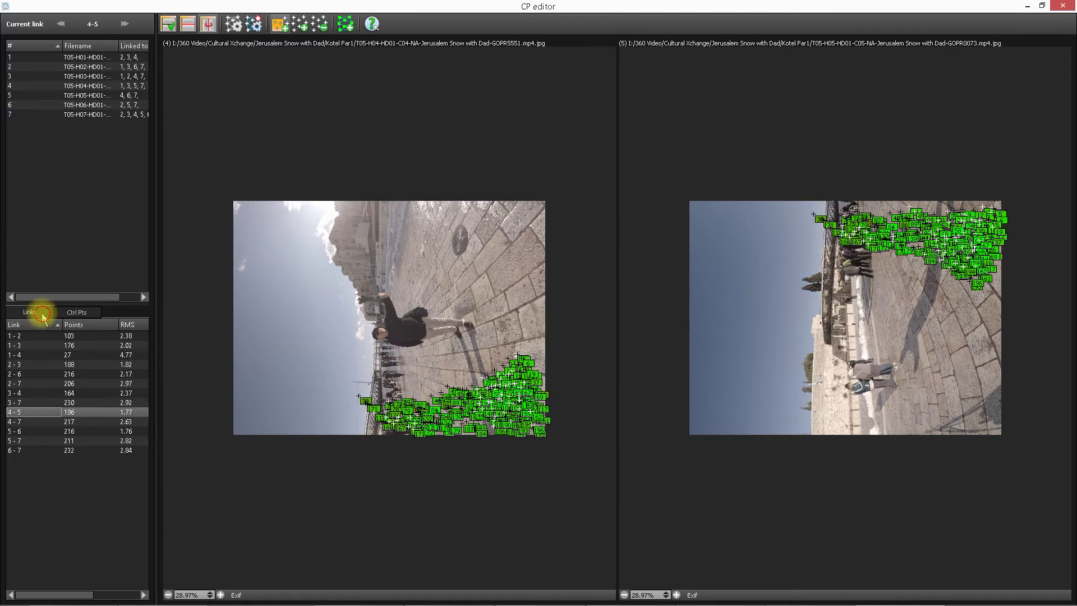
pyautogui.click(29, 432)
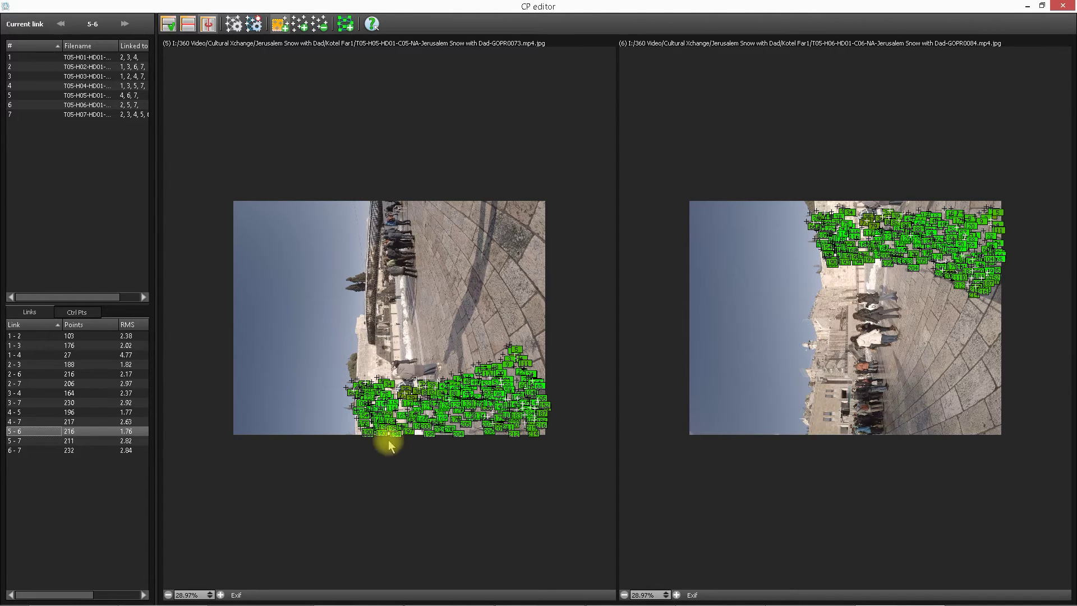
pyautogui.click(330, 386)
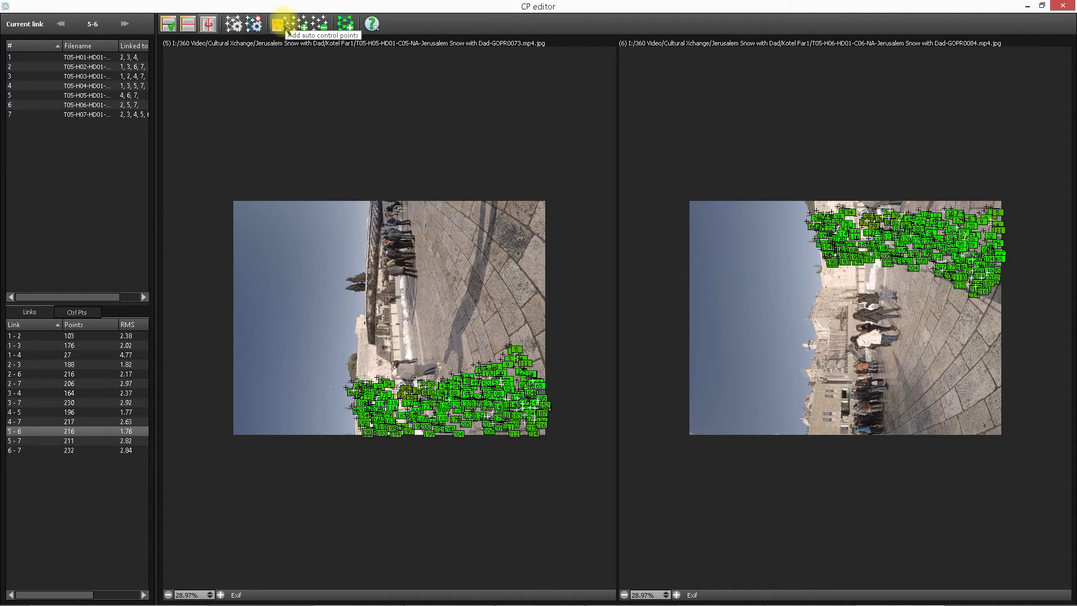
pyautogui.click(284, 23)
pyautogui.moveTo(347, 333); pyautogui.dragTo(379, 450)
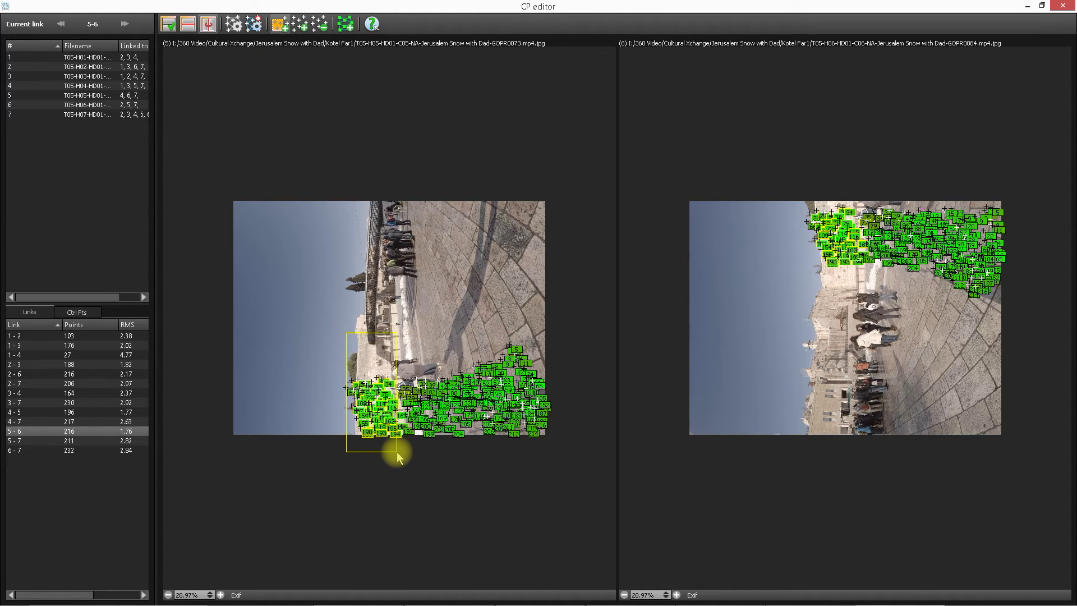
# Delete all link 5–6 control points and outline areas on both photos to generate 101 new ones.
pyautogui.press('Delete')
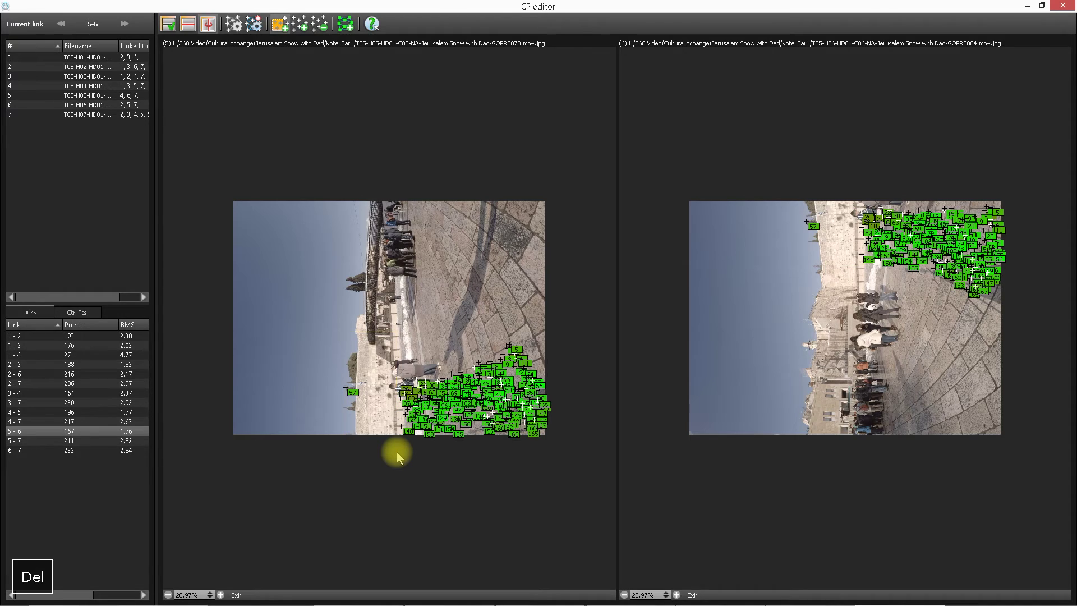
pyautogui.hotkey('ctrl', 'z')
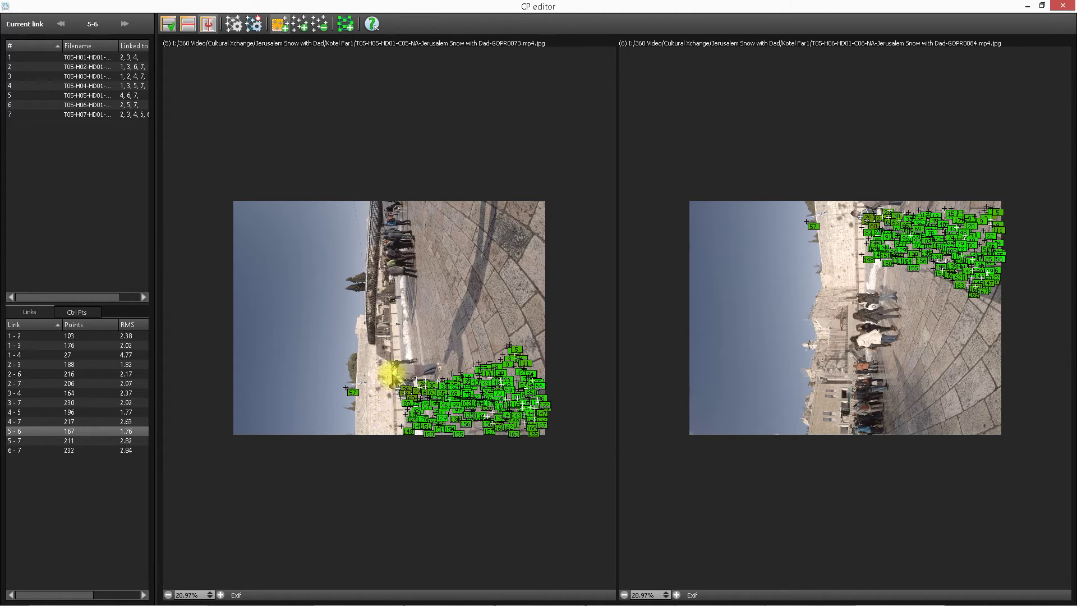
pyautogui.moveTo(300, 308); pyautogui.dragTo(577, 449)
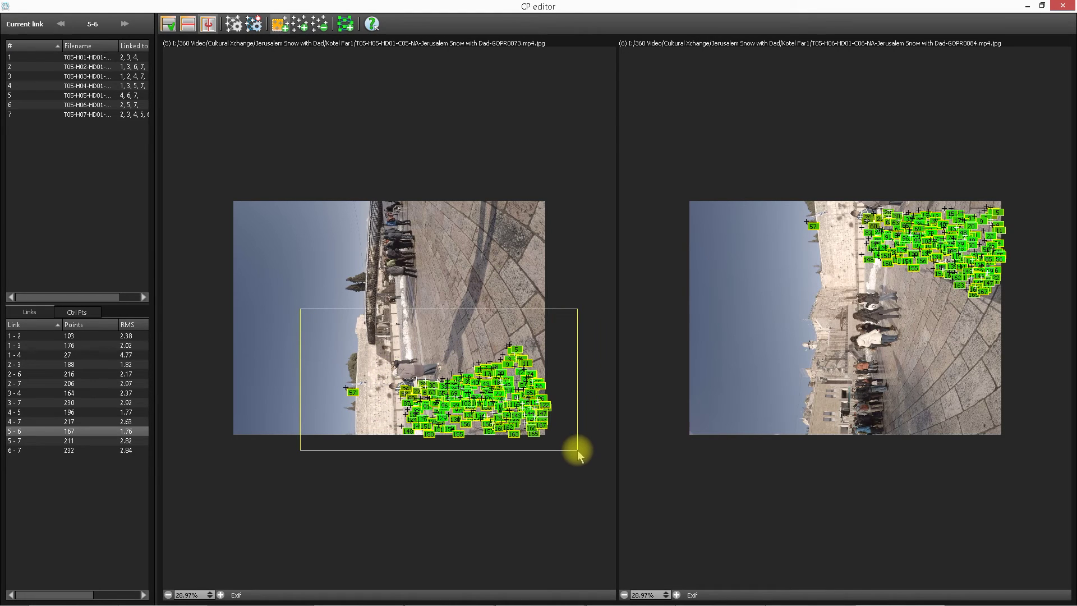
pyautogui.press('Delete')
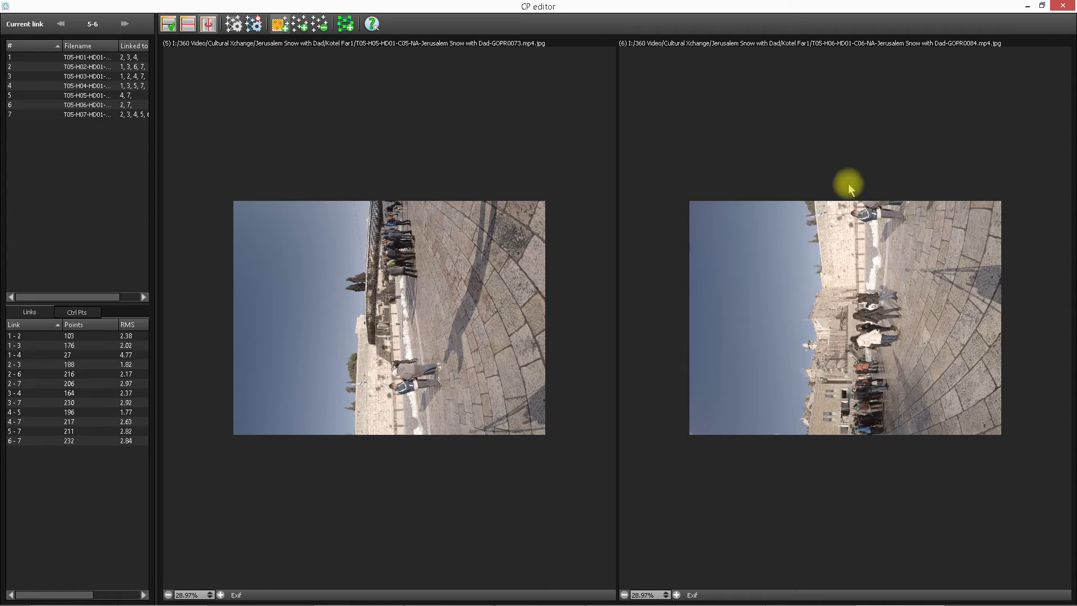
pyautogui.moveTo(835, 200); pyautogui.dragTo(912, 237)
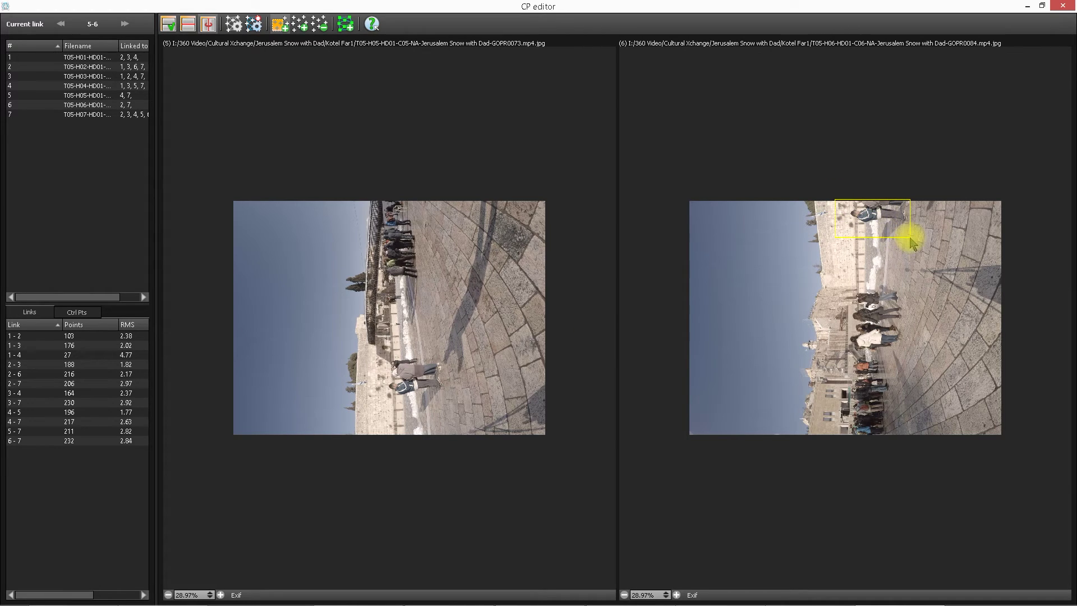
pyautogui.moveTo(369, 360); pyautogui.dragTo(450, 411)
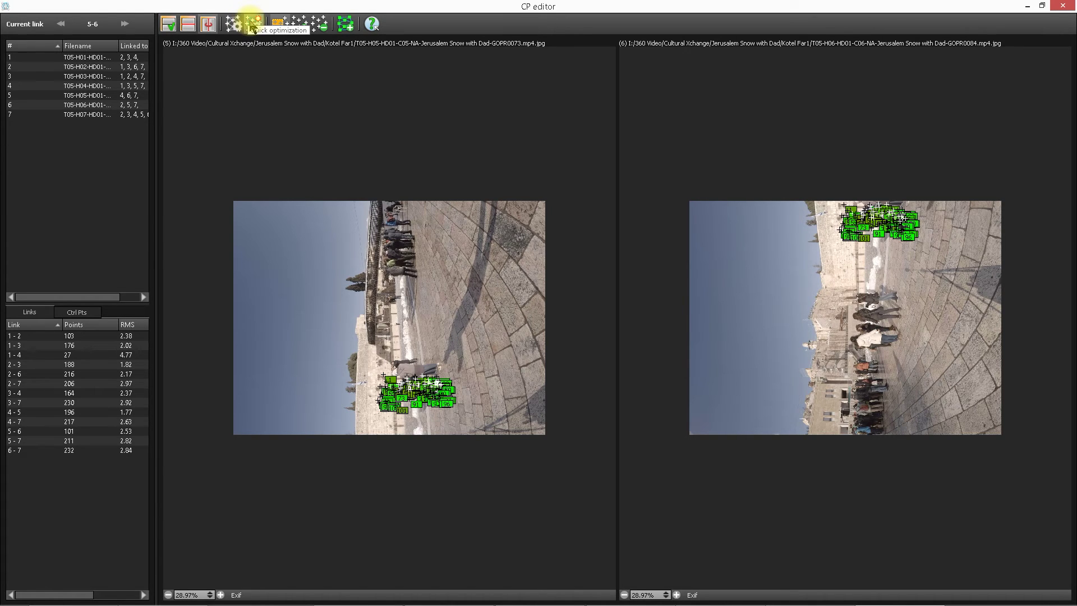
# Re-optimize the panorama in the main window (RMS 2.54 to 2.47), then return to link 5–6's CP editor.
pyautogui.hotkey('alt', 'Tab')
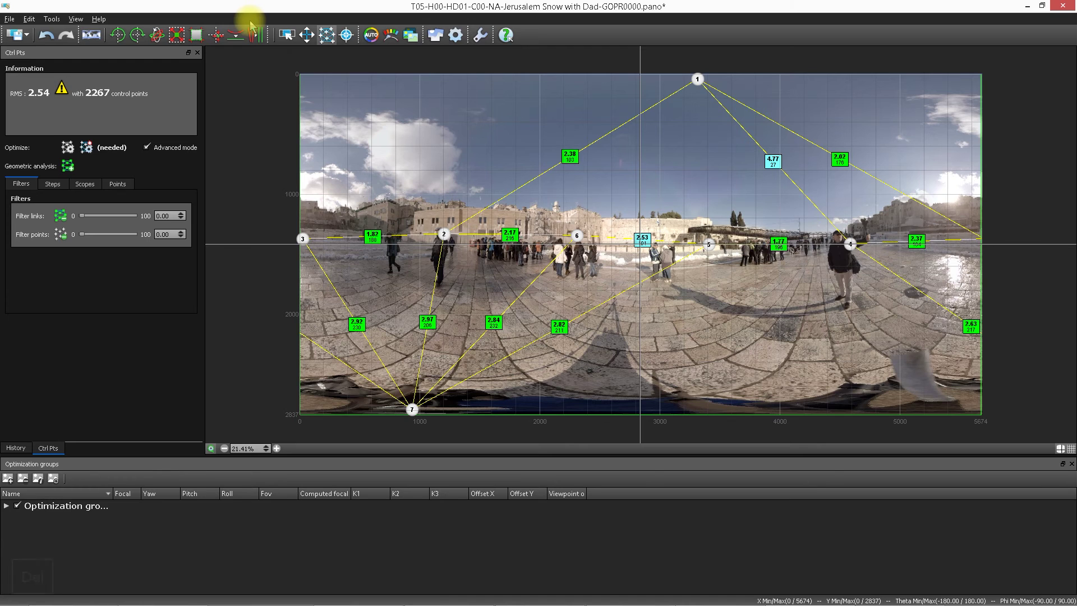
pyautogui.hotkey('alt', 'Tab')
pyautogui.hotkey('alt', 'Tab')
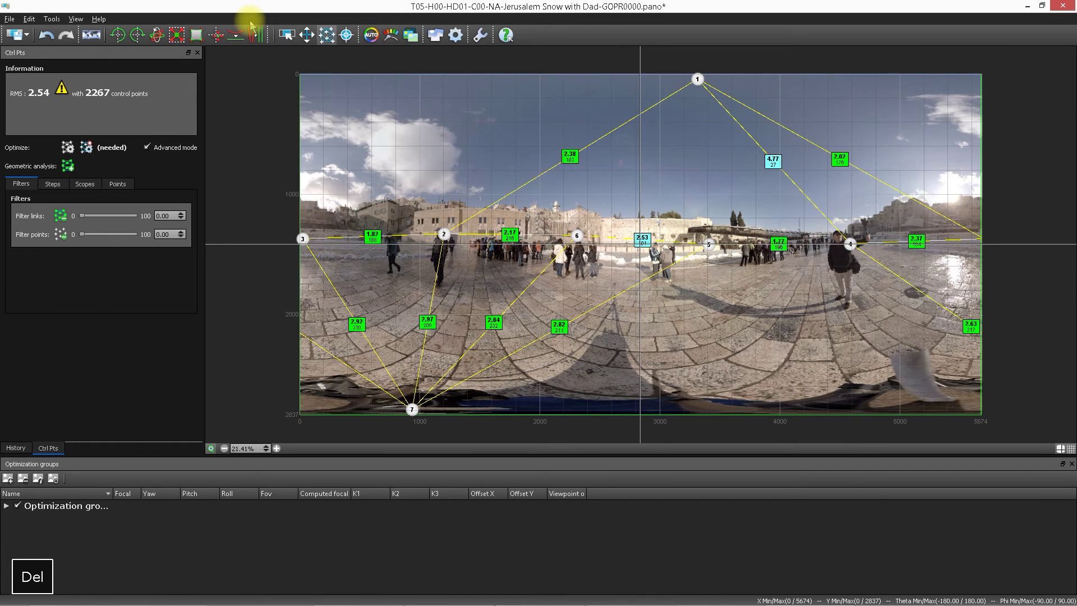
pyautogui.hotkey('alt', 'Tab')
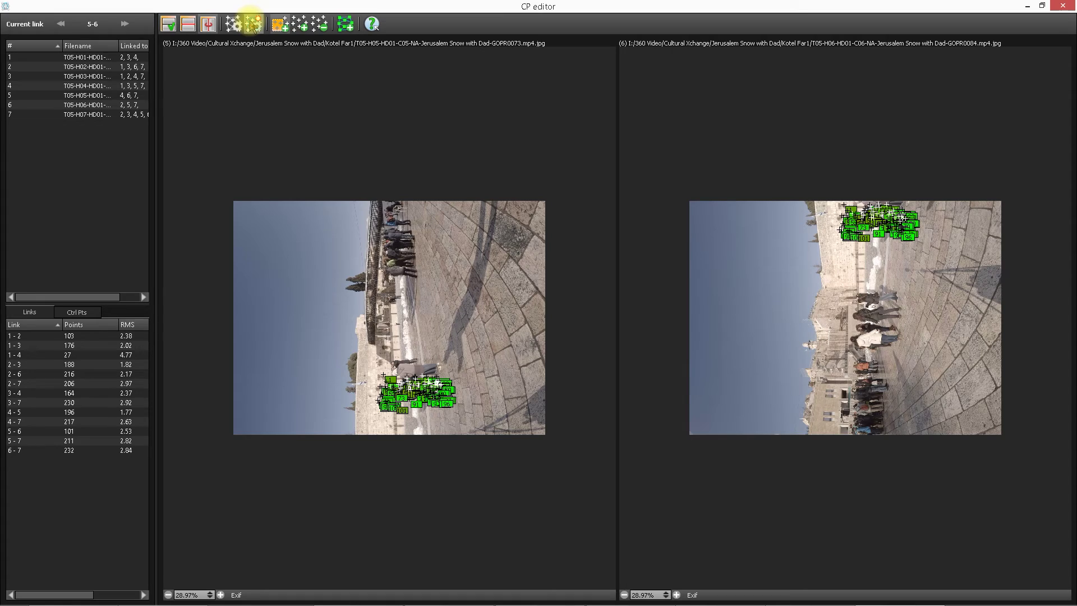
pyautogui.press('Delete')
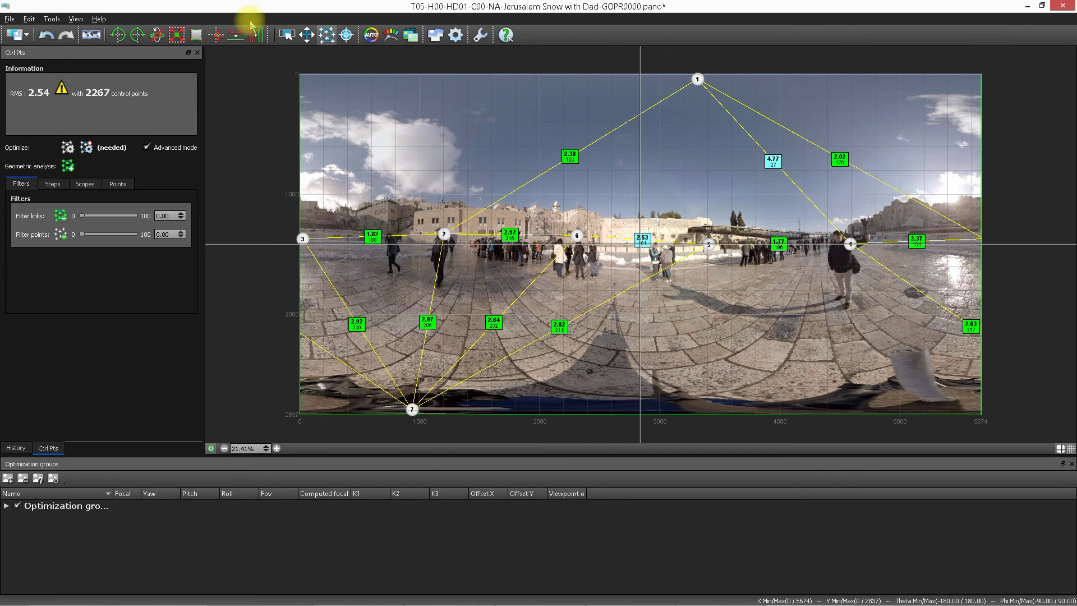
pyautogui.hotkey('alt', 'Tab')
pyautogui.hotkey('alt', 'Tab')
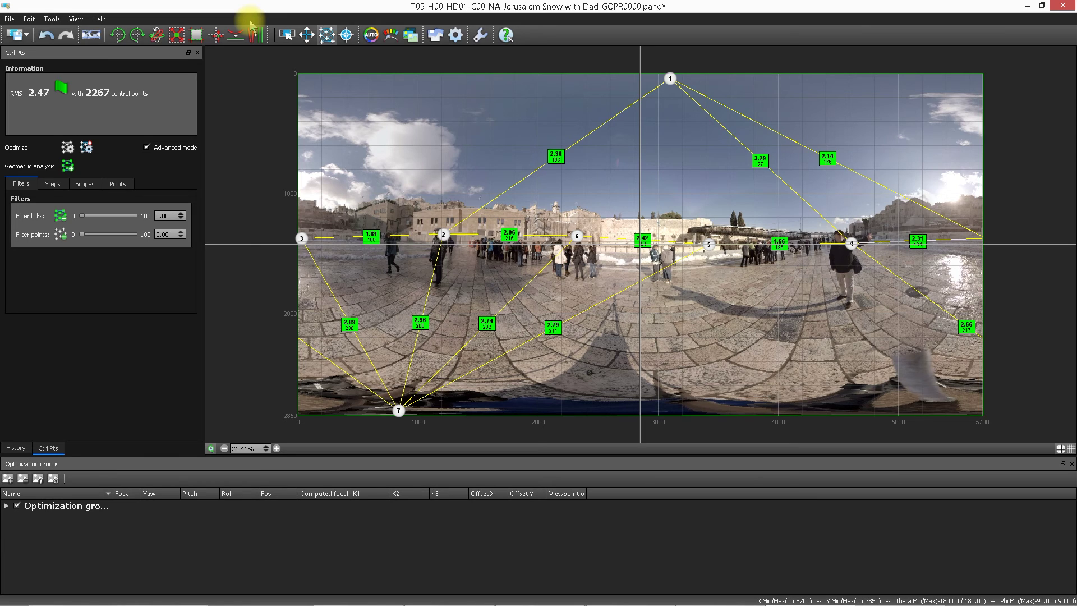
pyautogui.hotkey('alt', 'Tab')
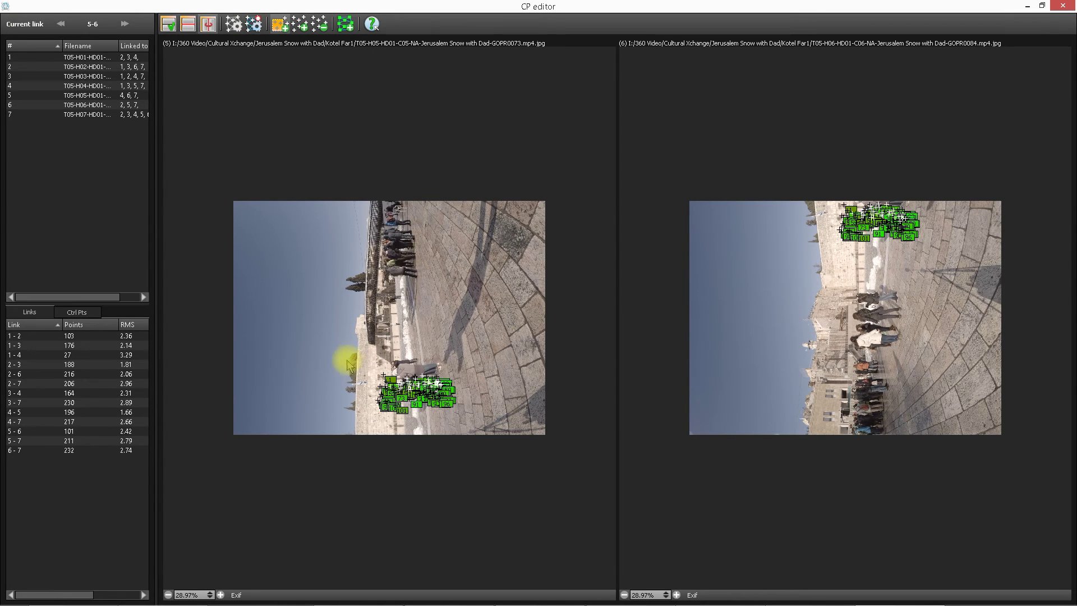
# Add points to link 5–6 by outlining matching areas in both photos (208 points), then reopen the editor.
pyautogui.click(327, 332)
pyautogui.moveTo(354, 352); pyautogui.dragTo(549, 456)
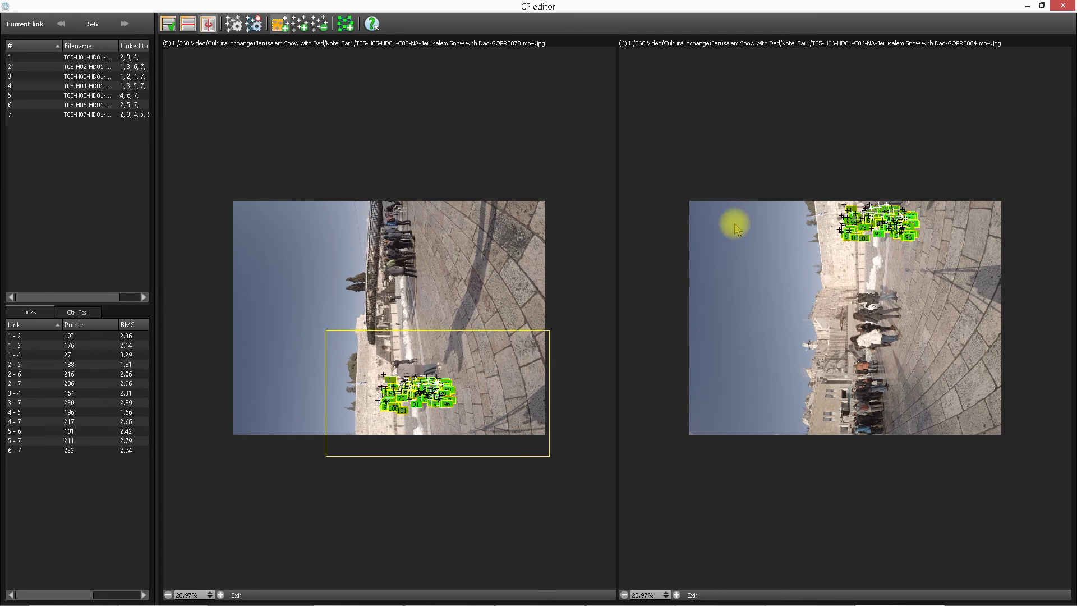
pyautogui.moveTo(740, 189); pyautogui.dragTo(1004, 325)
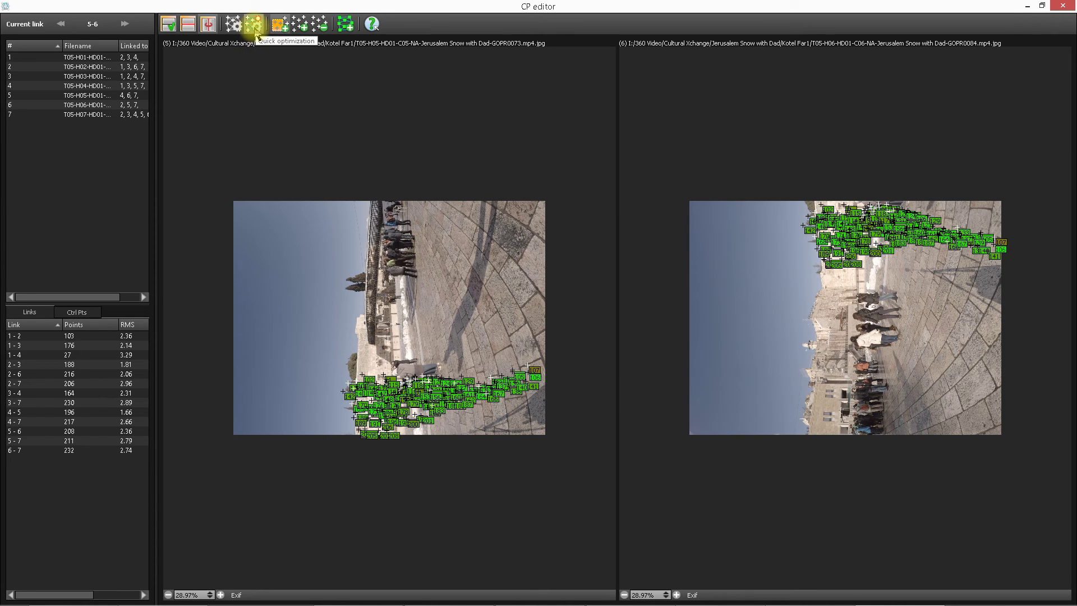
pyautogui.press('Delete')
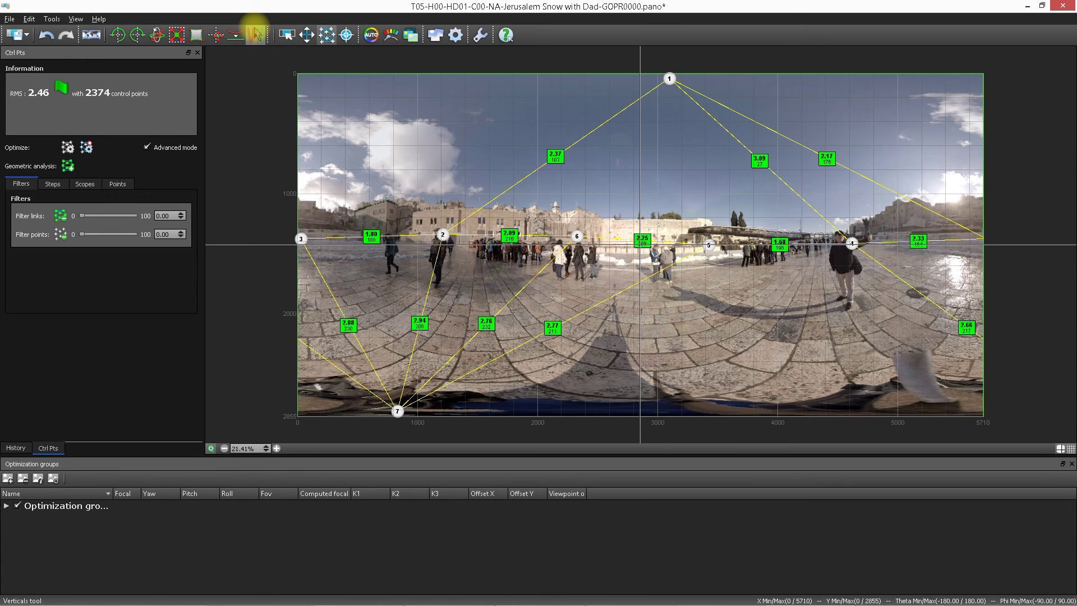
pyautogui.click(256, 35)
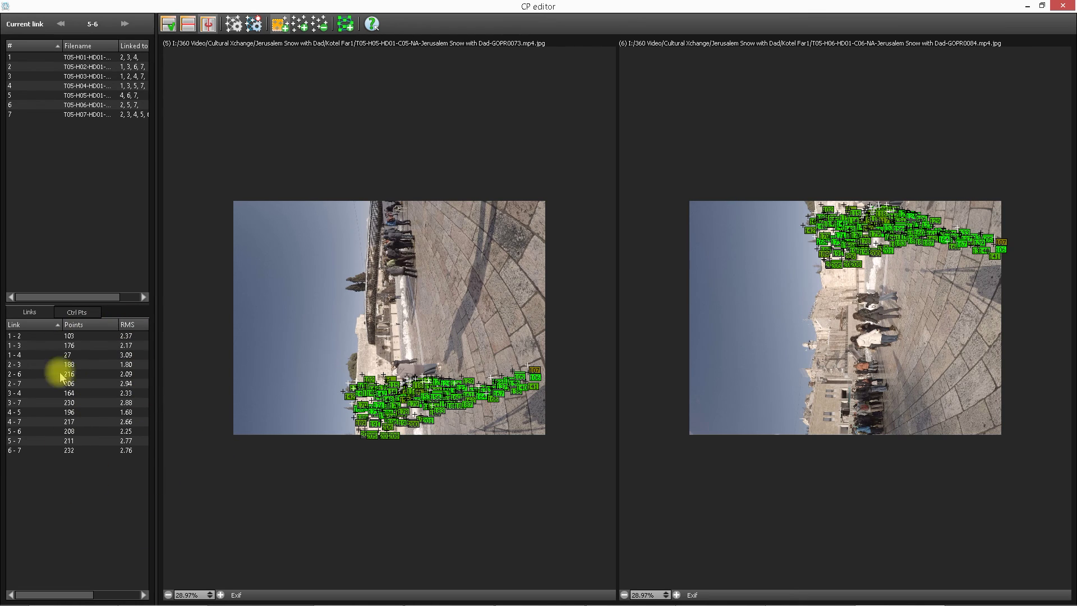
# Switch the editor to link 3–4 and list its control points sorted by RMS, highest first.
pyautogui.click(85, 312)
pyautogui.click(33, 312)
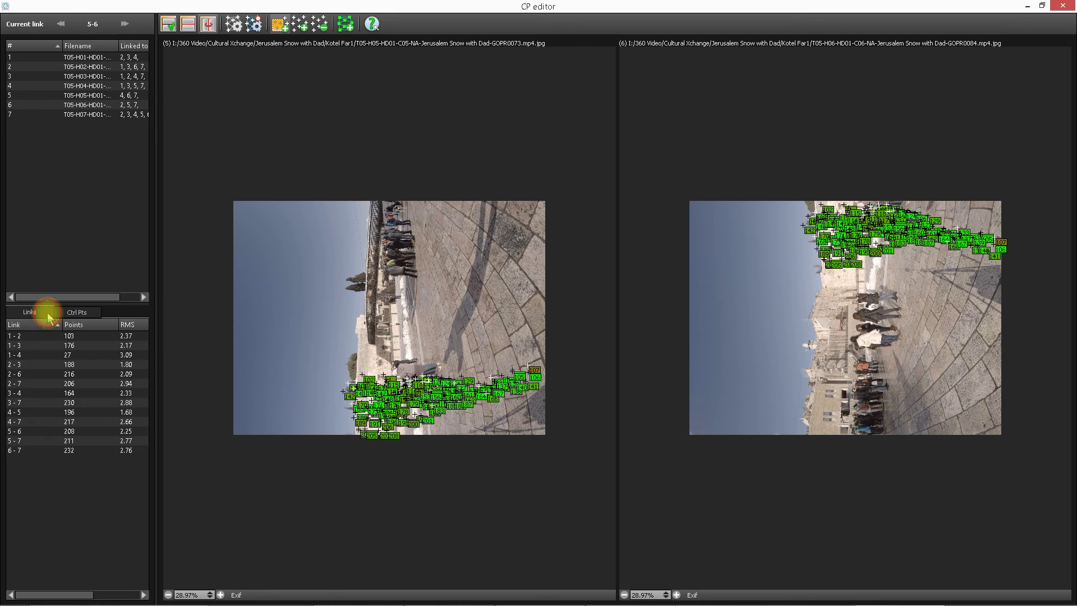
pyautogui.click(46, 394)
pyautogui.click(77, 312)
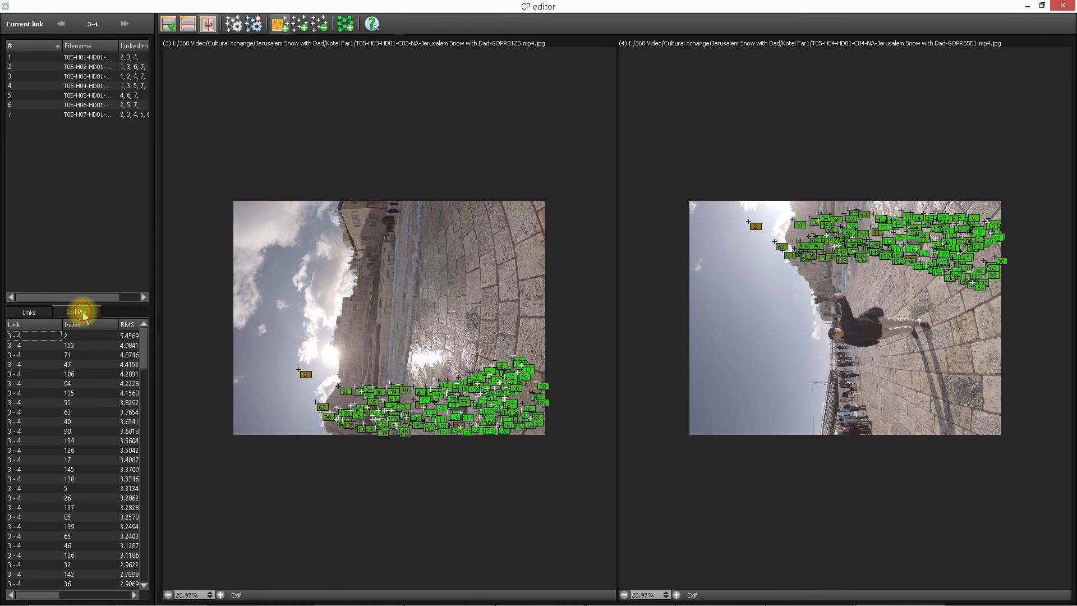
pyautogui.click(140, 325)
pyautogui.hscroll(2, 134, 325)
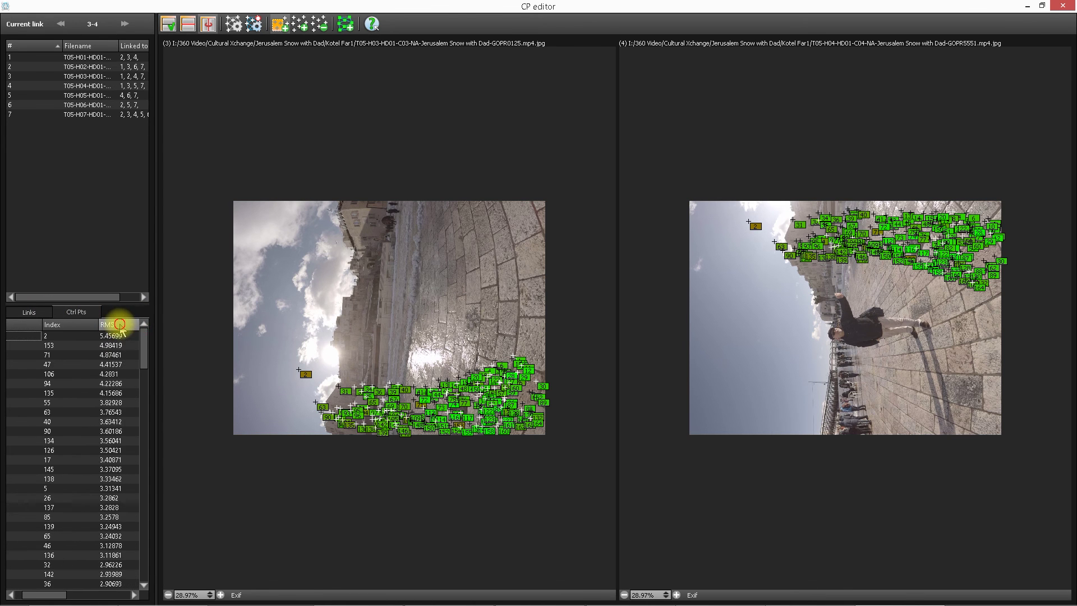
pyautogui.click(118, 324)
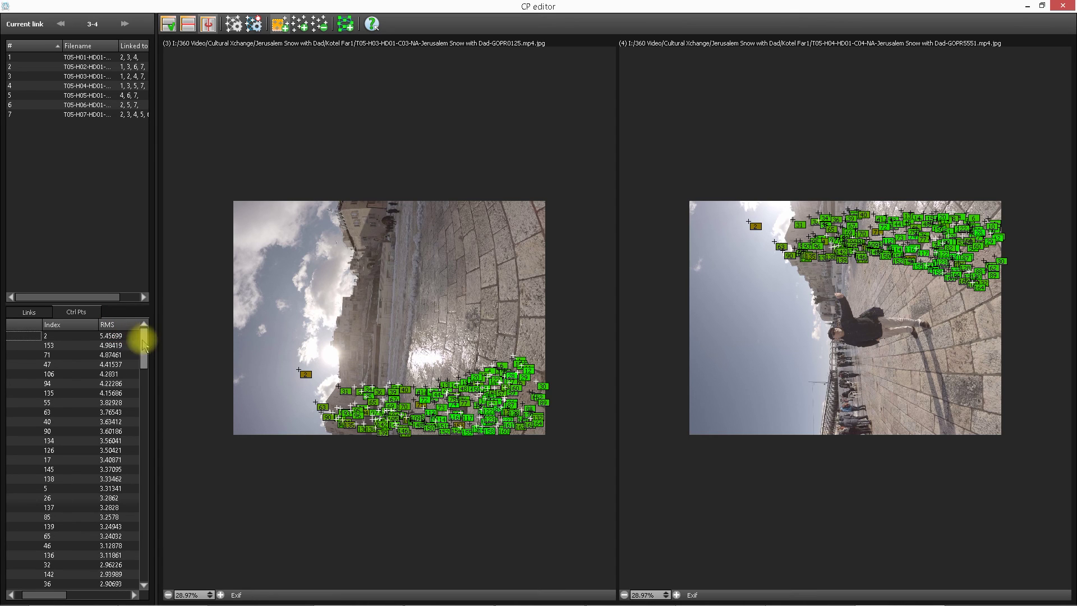
pyautogui.moveTo(87, 601)
pyautogui.moveTo(71, 594); pyautogui.dragTo(52, 593)
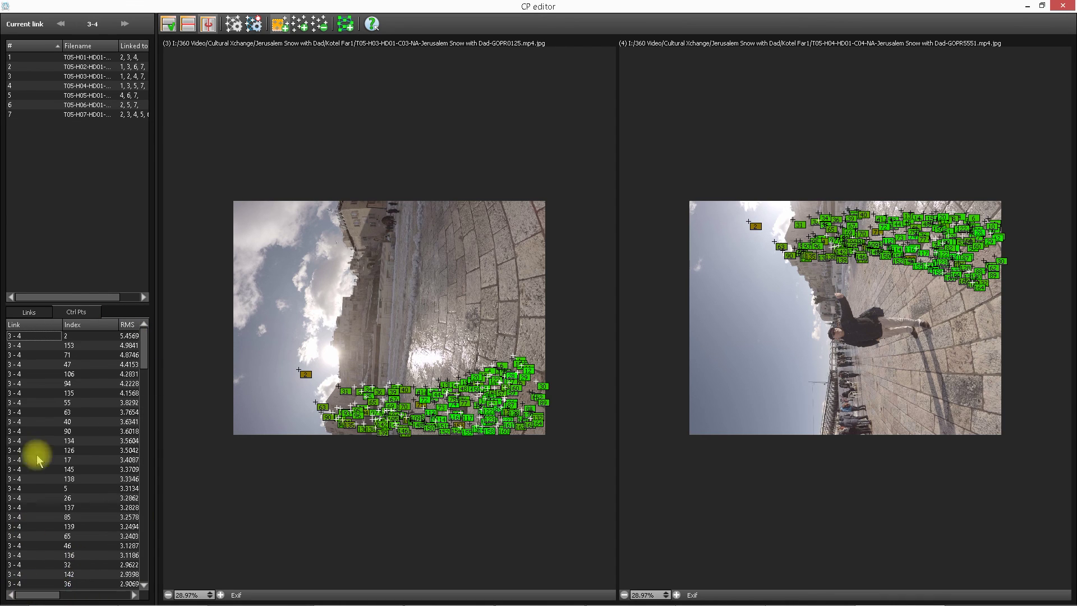
# Delete link 3–4's control points in rows 2 through 85, all with RMS above 3.25.
pyautogui.click(72, 345)
pyautogui.click(89, 336)
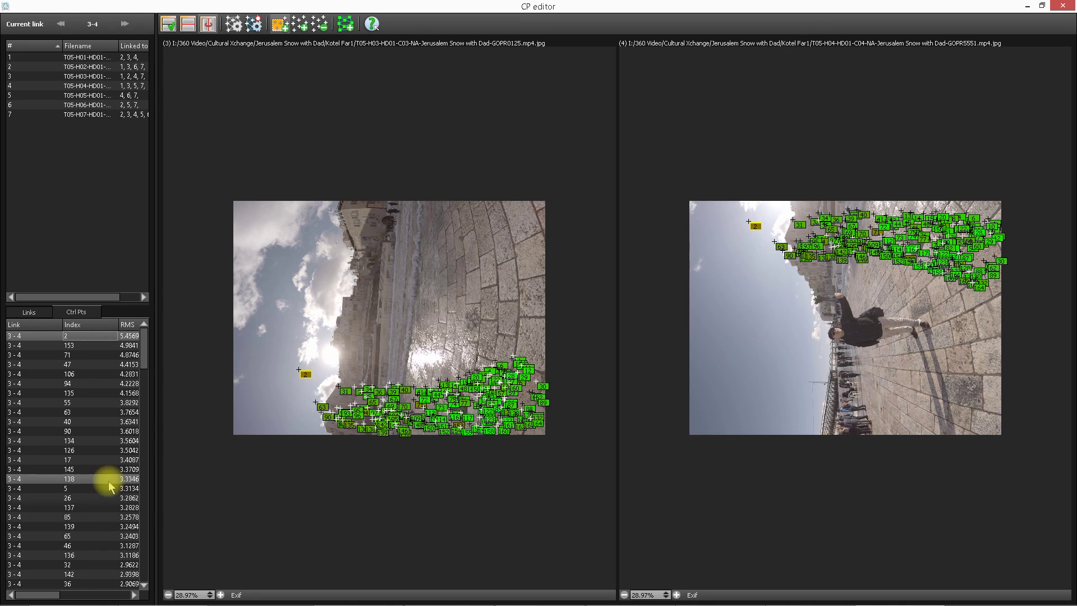
pyautogui.keyDown('shift'); pyautogui.click(107, 516); pyautogui.keyUp('shift')
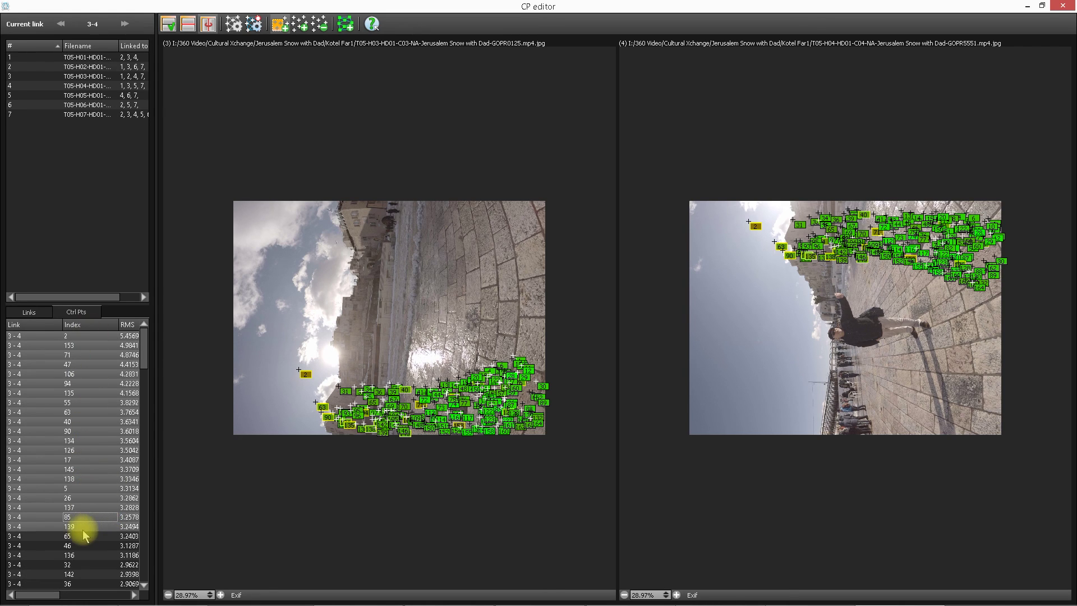
pyautogui.press('Delete')
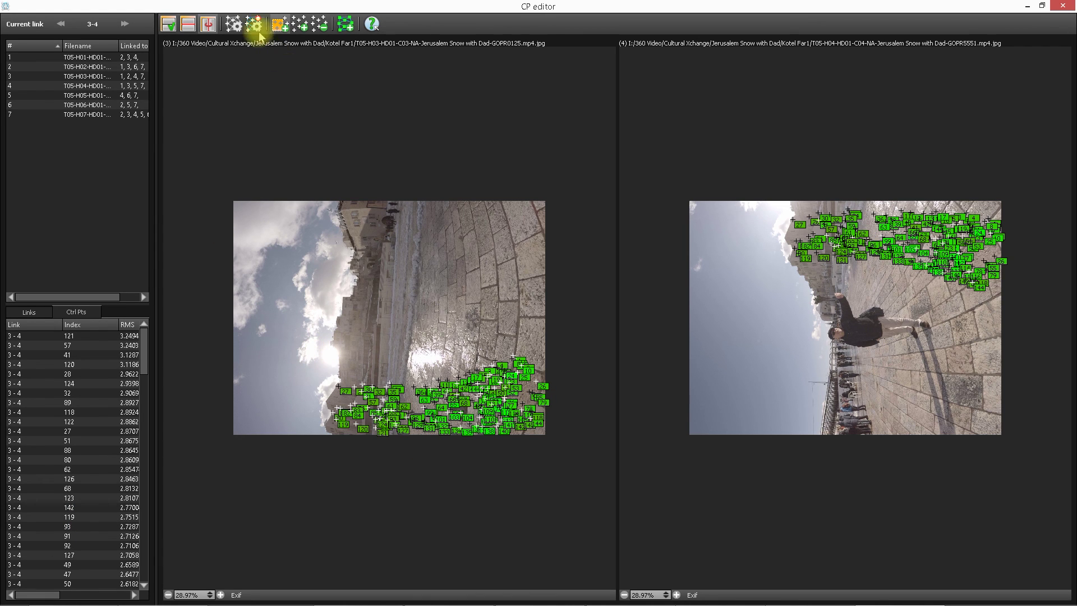
# Close the CP editor so the panorama re-optimizes to 2354 points at RMS 2.43.
pyautogui.press('Delete')
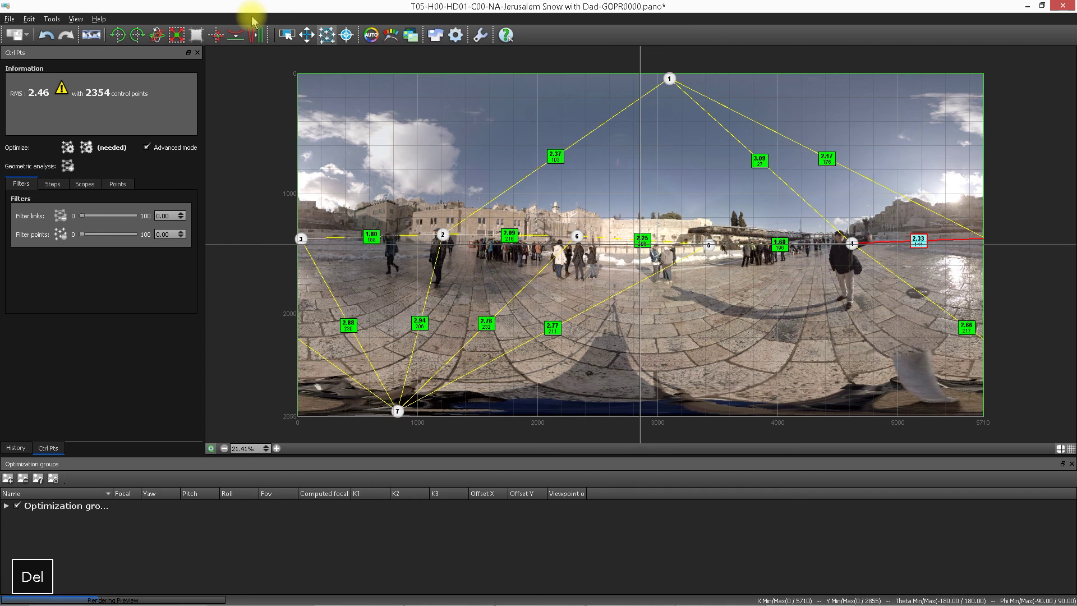